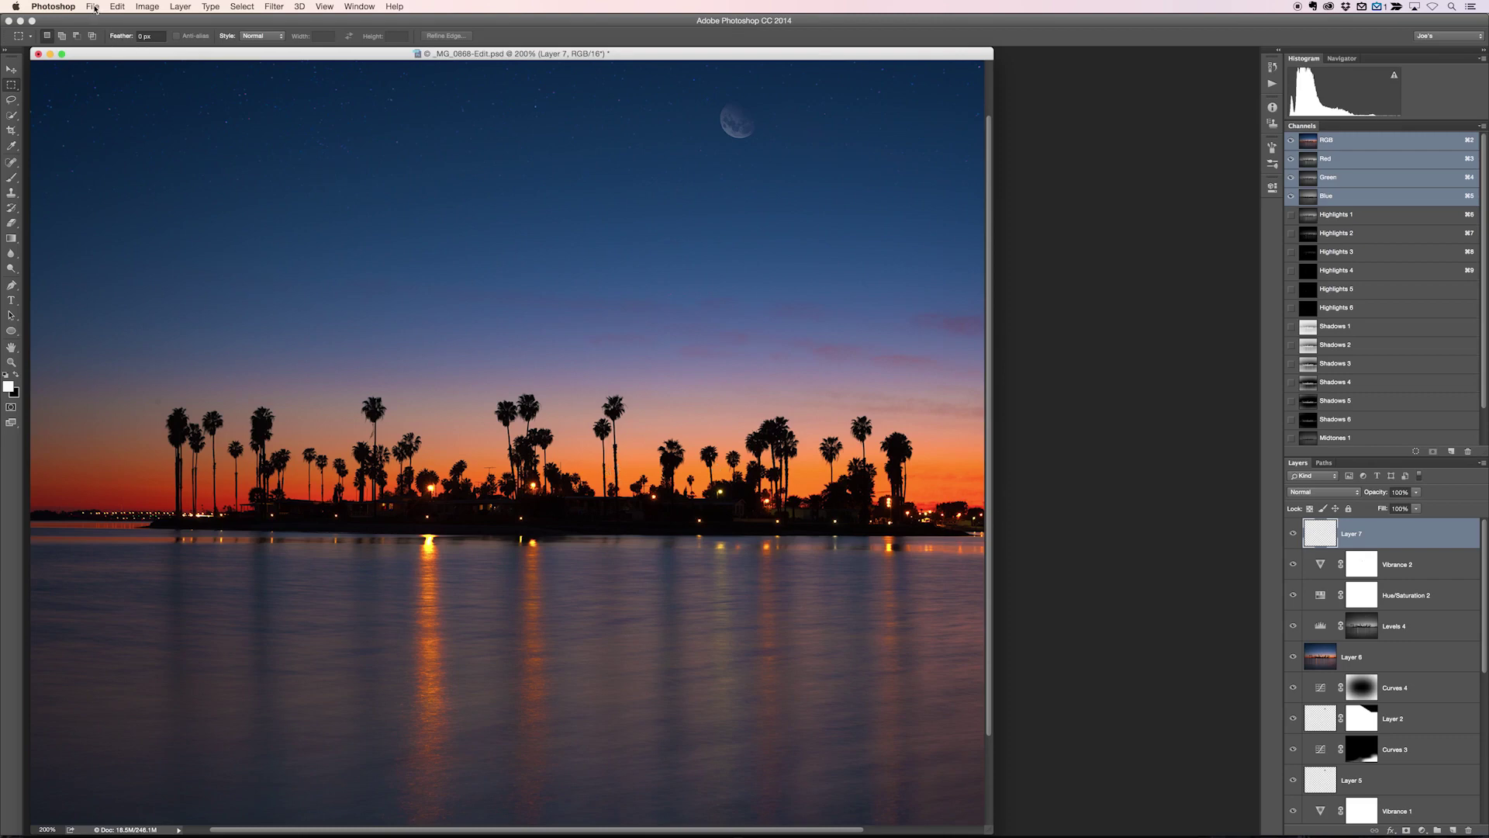
Create a new 1000 × 1000 px blank document
left_click(94, 7)
left_click(96, 21)
key("Tab")
type("1000")
key("Tab")
type("1000")
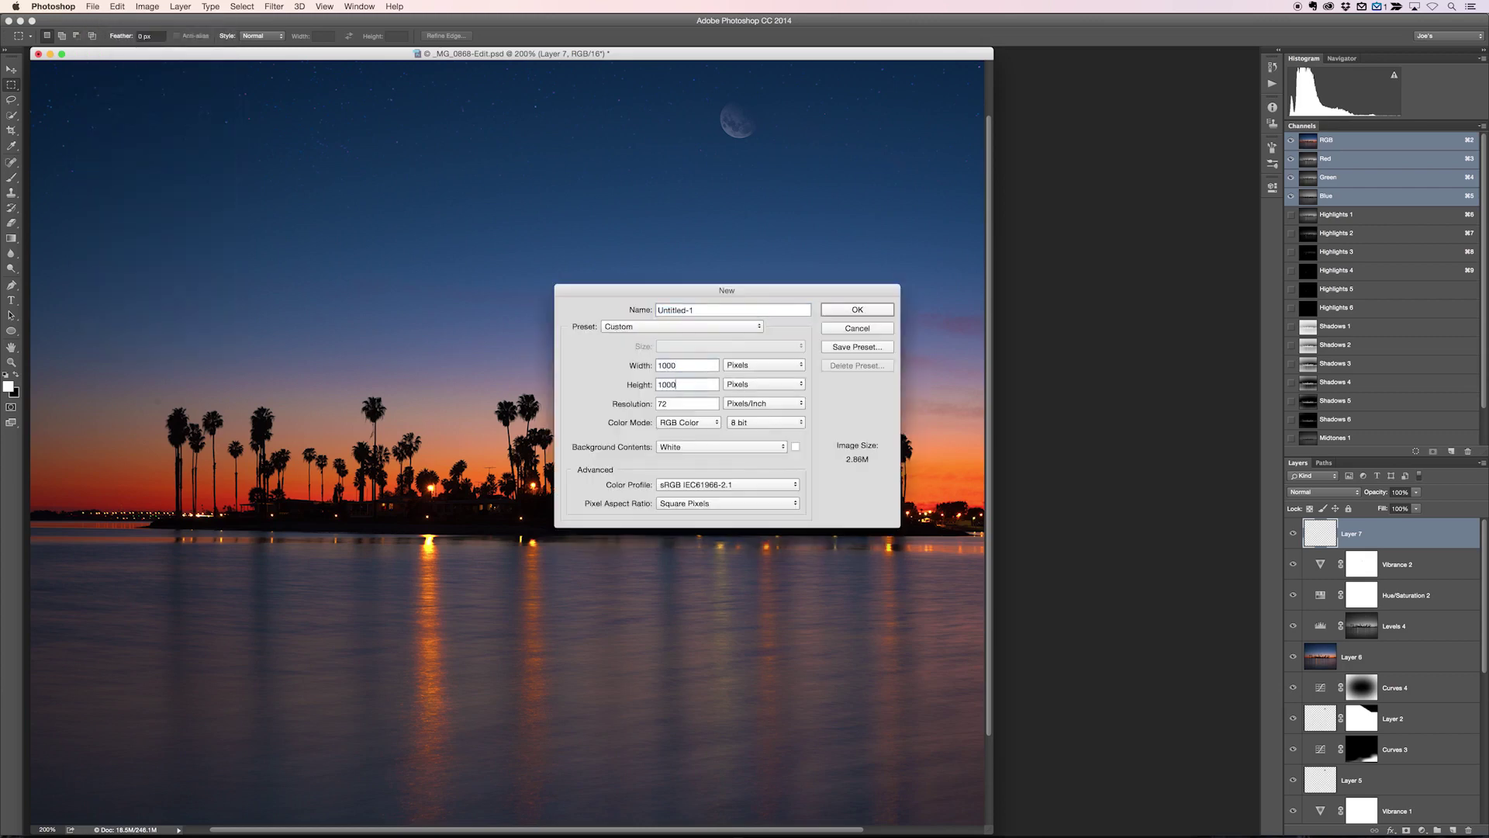
key("Return")
Zoom the new document to 200%, move its window aside, and add an empty Layer 1
key("super+0")
key("super+equal")
left_click_drag(505, 72, 1066, 157)
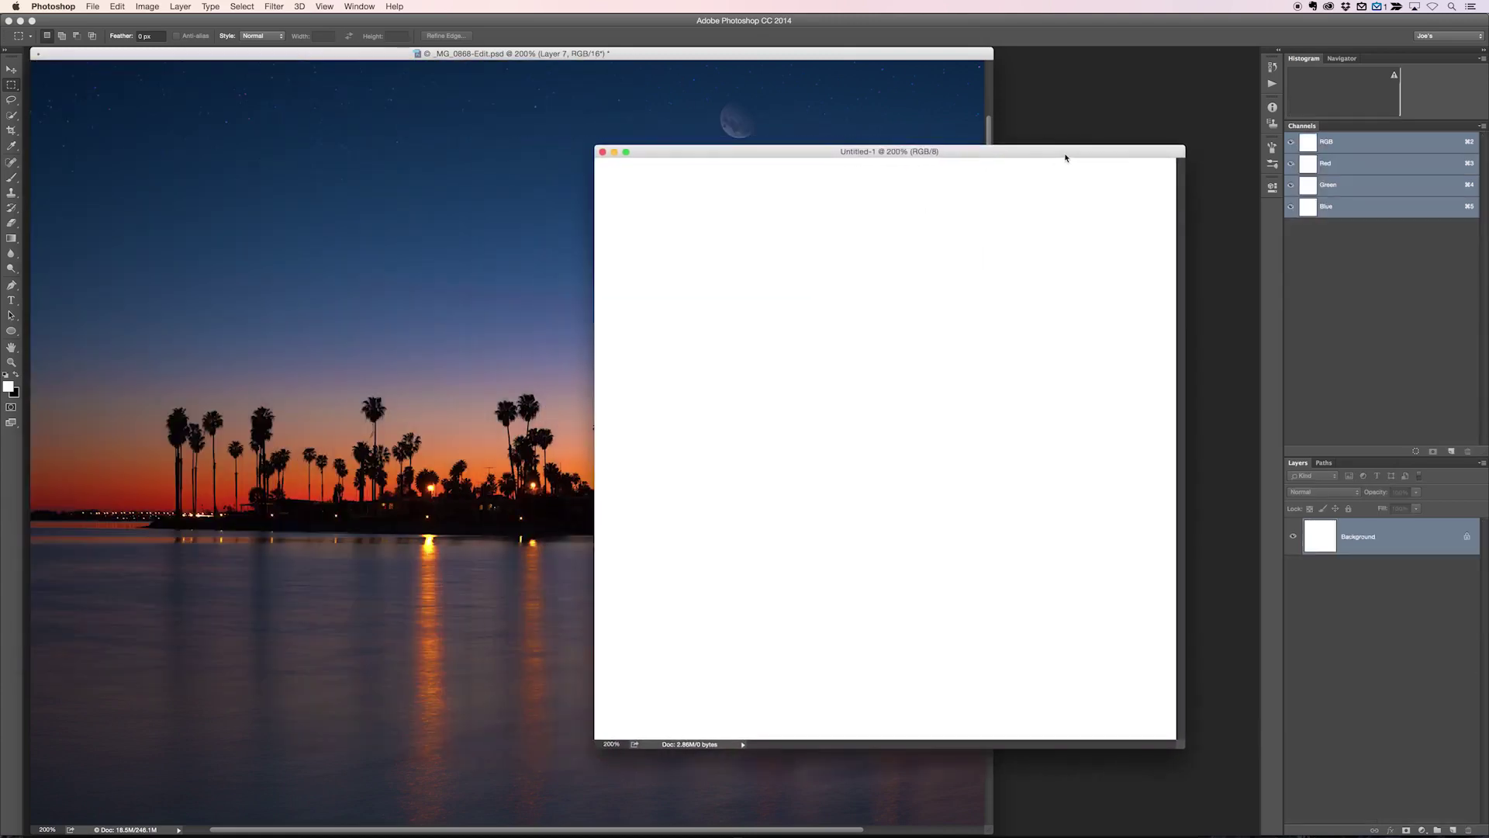
left_click(1453, 829)
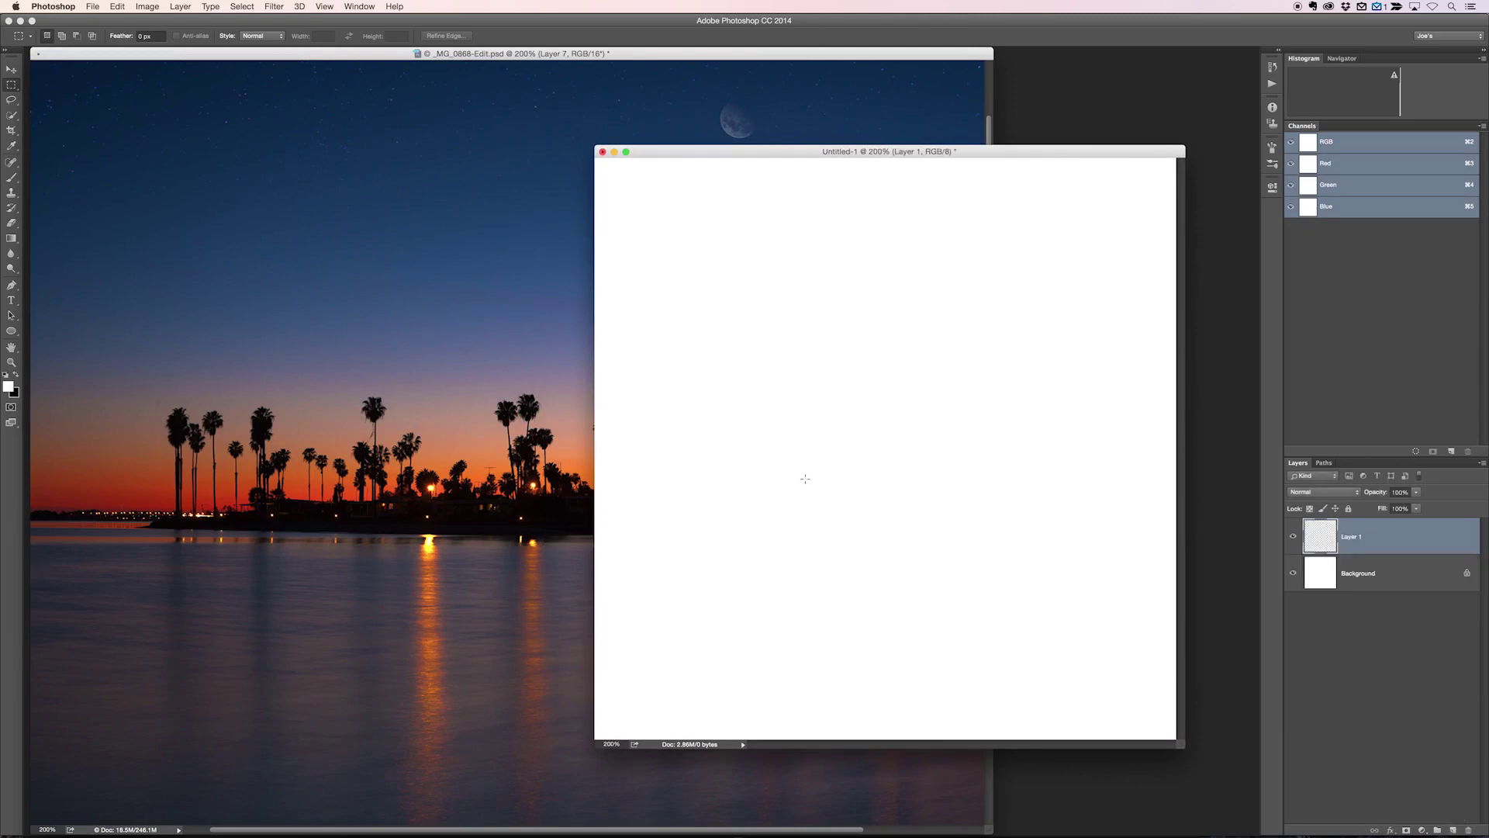
Choose the Brush tool and set its size to 25 px
key("b")
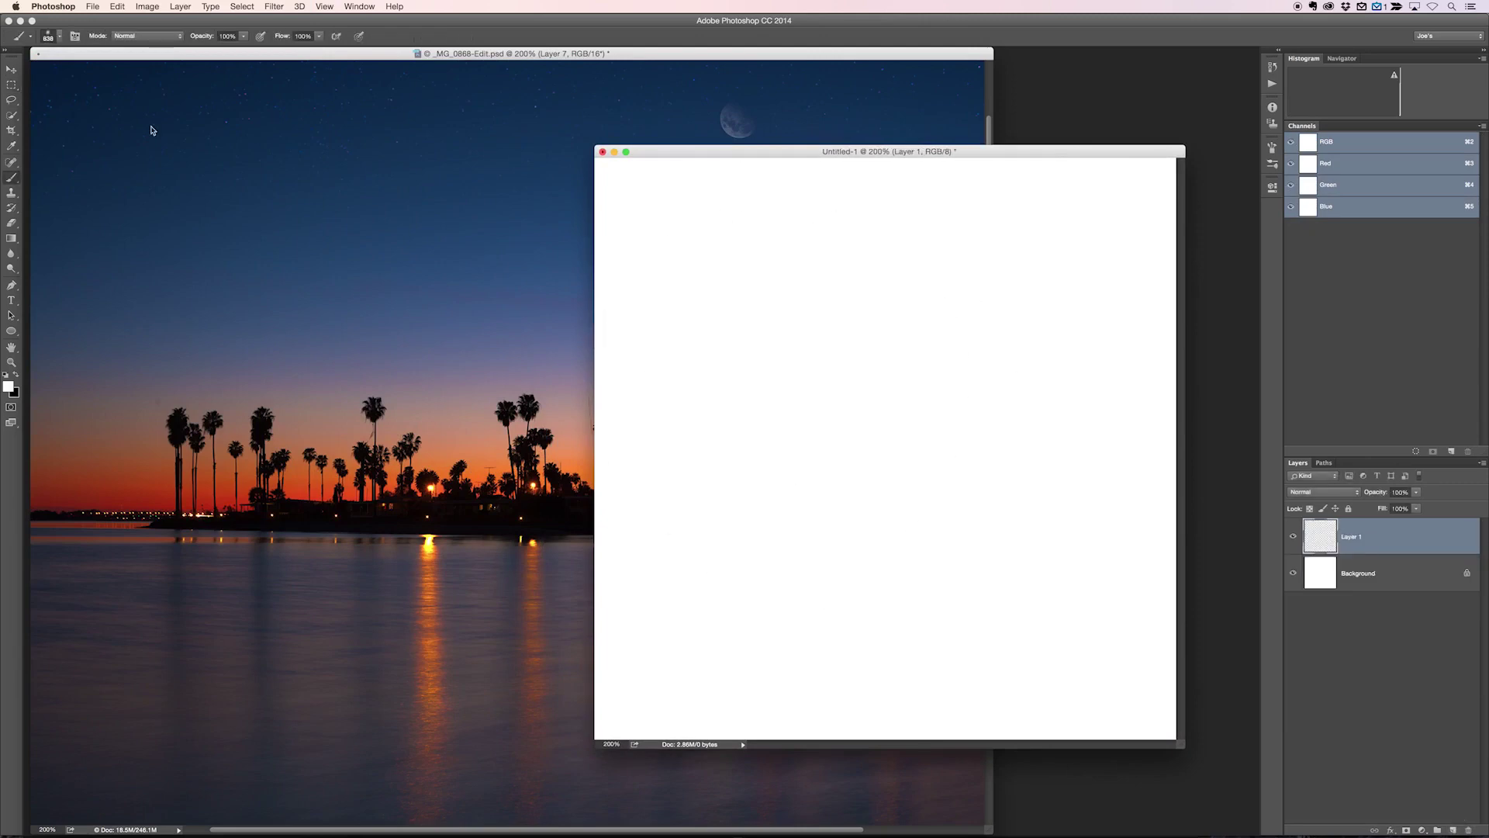
left_click(60, 39)
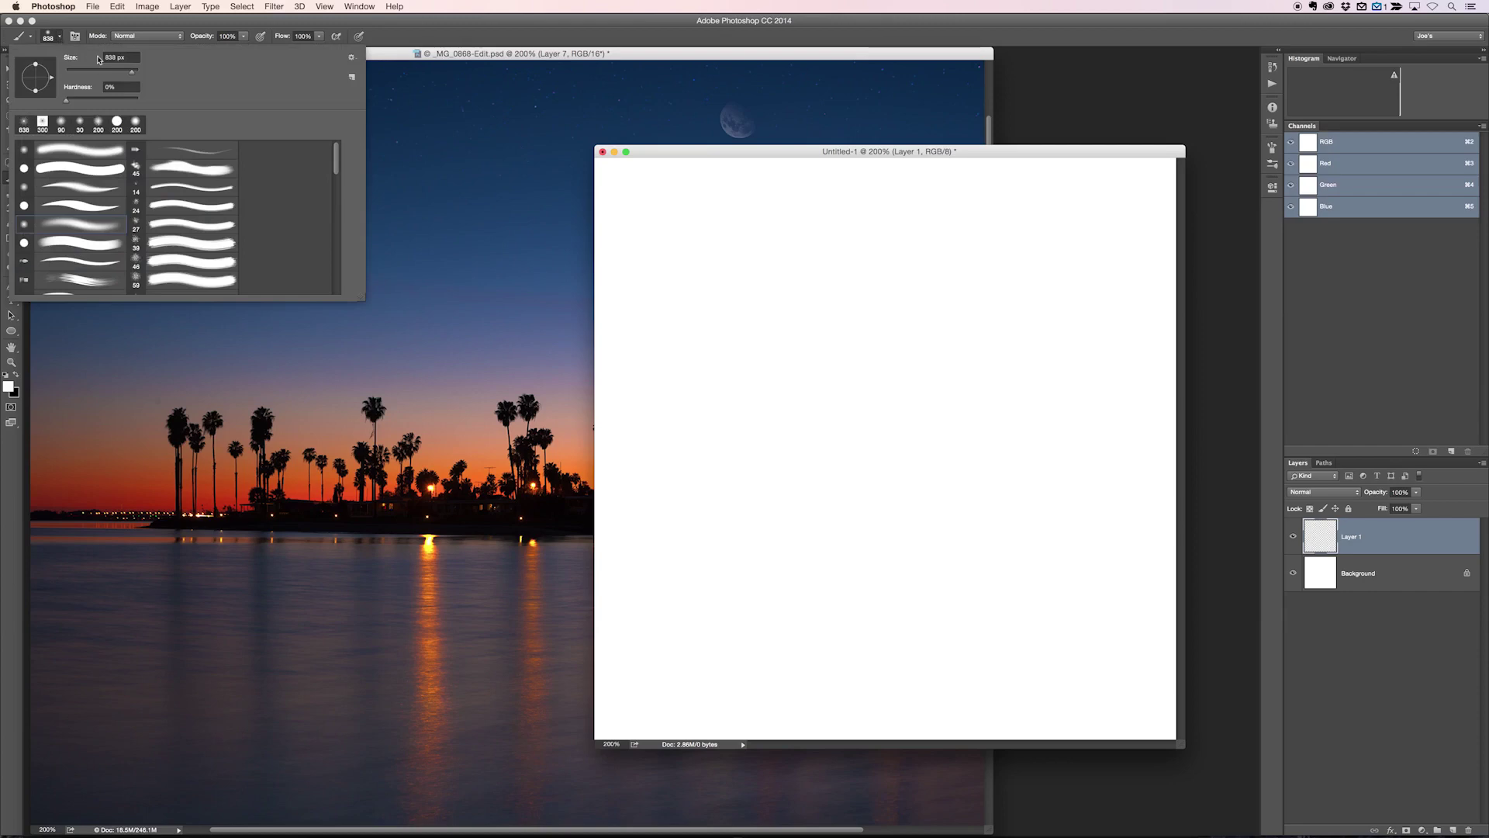
left_click(80, 74)
key("Return")
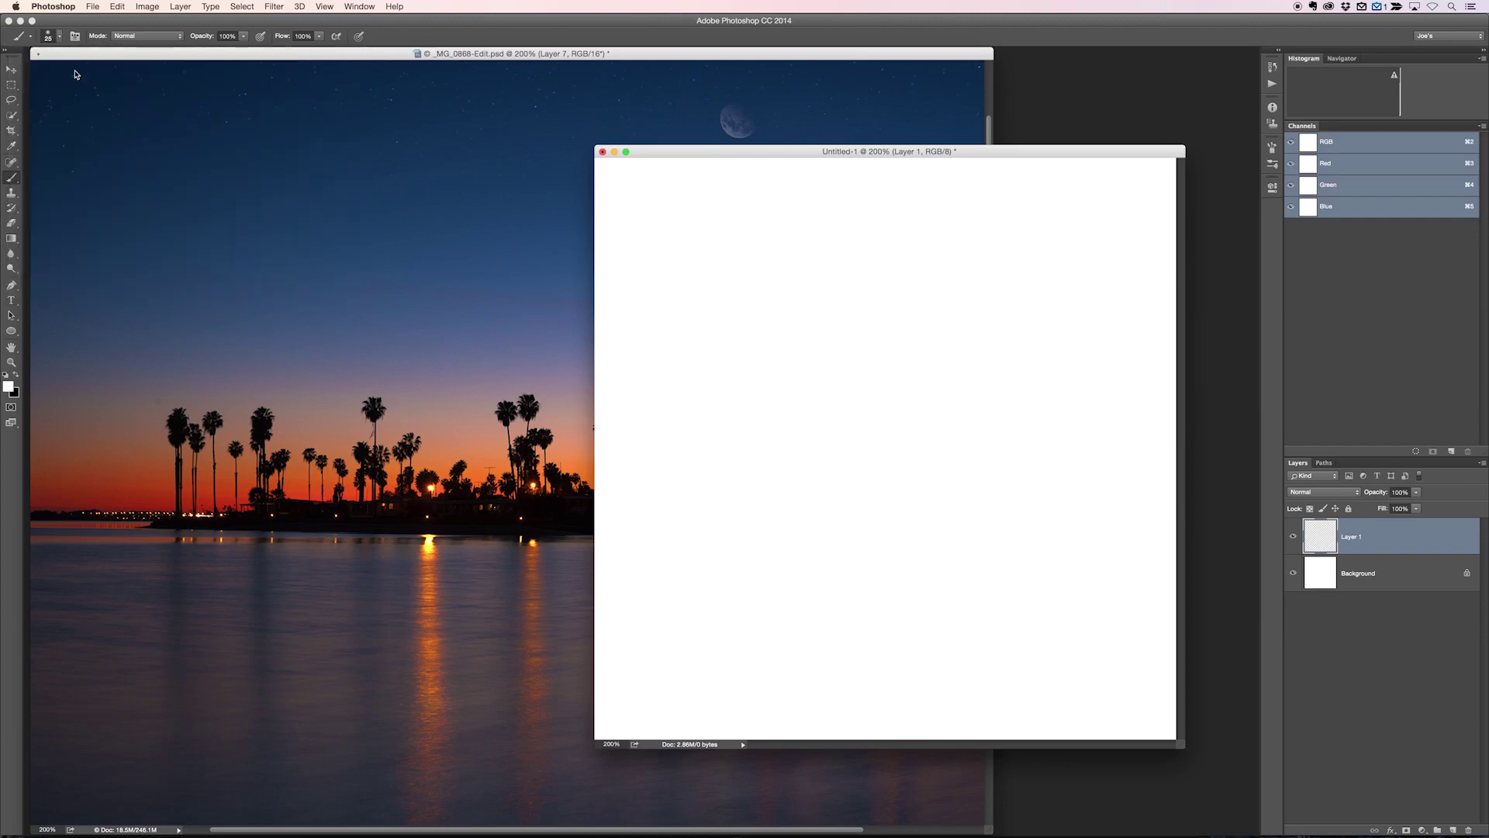
key("p")
Draw a straight vertical path down the canvas and stroke it with the brush
left_click(874, 171)
left_click(875, 693)
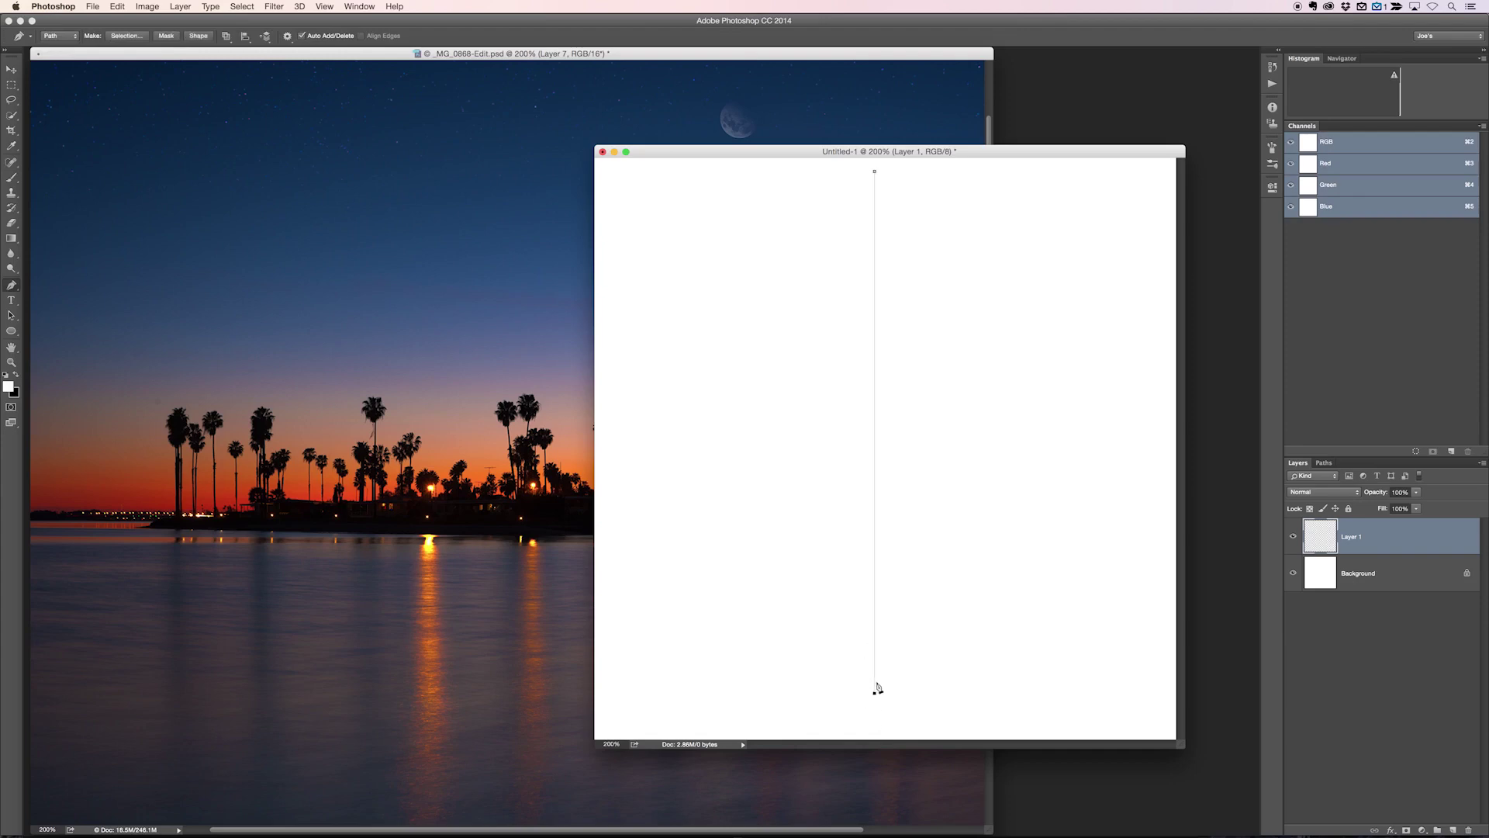
right_click(875, 682)
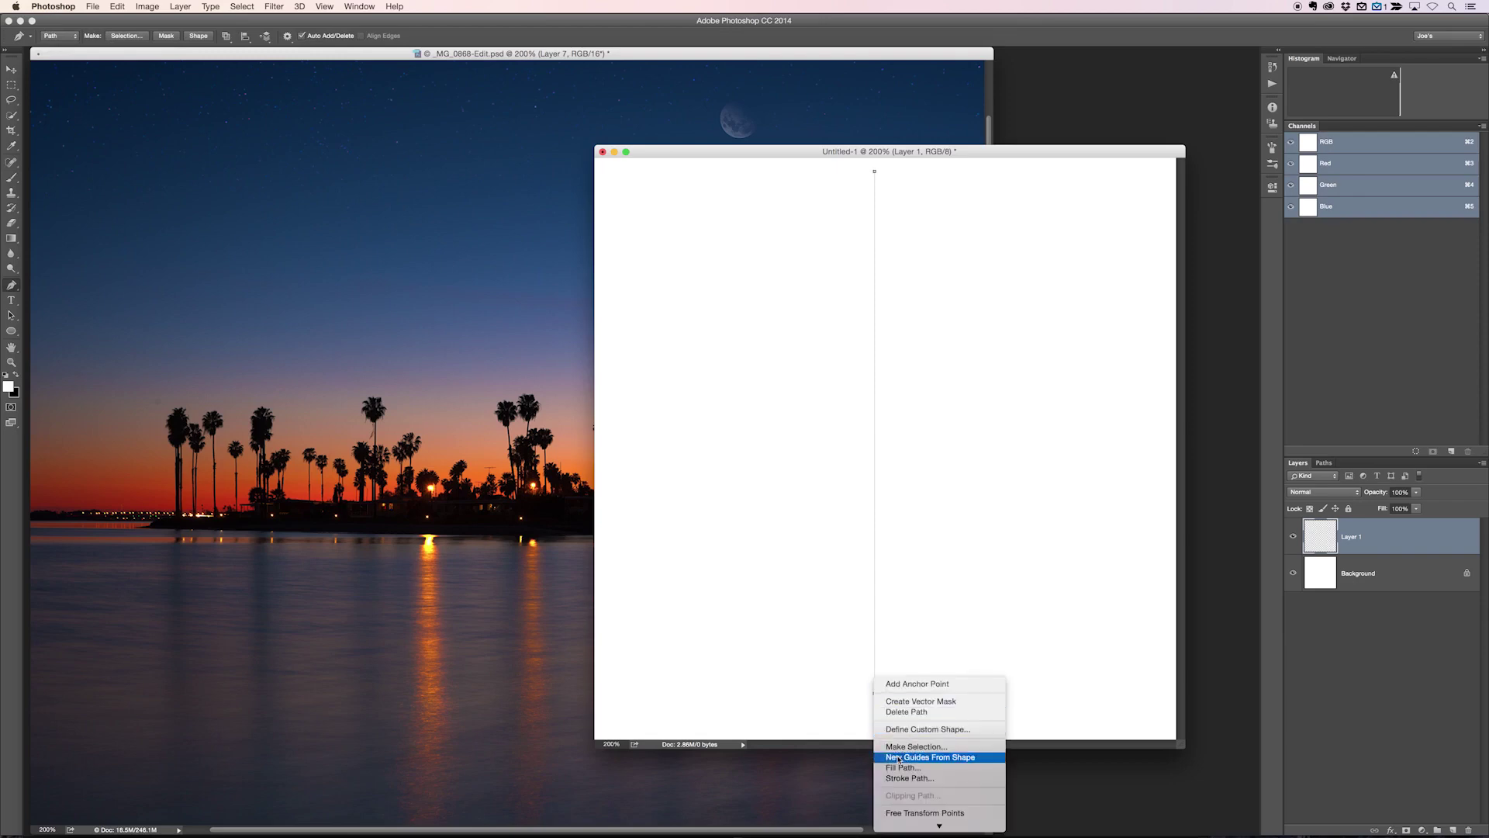
left_click(909, 778)
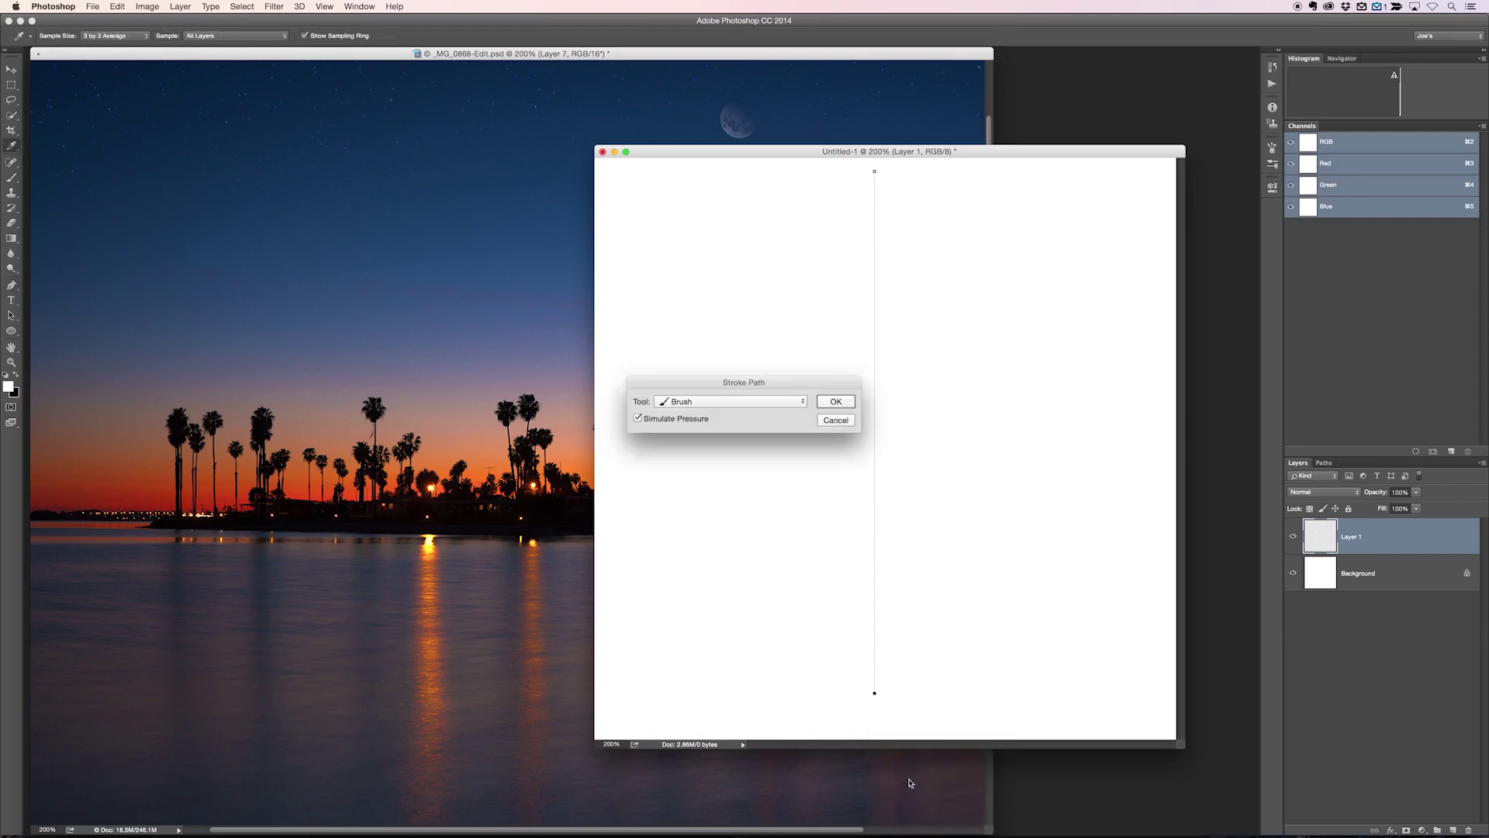
left_click(679, 403)
left_click(681, 402)
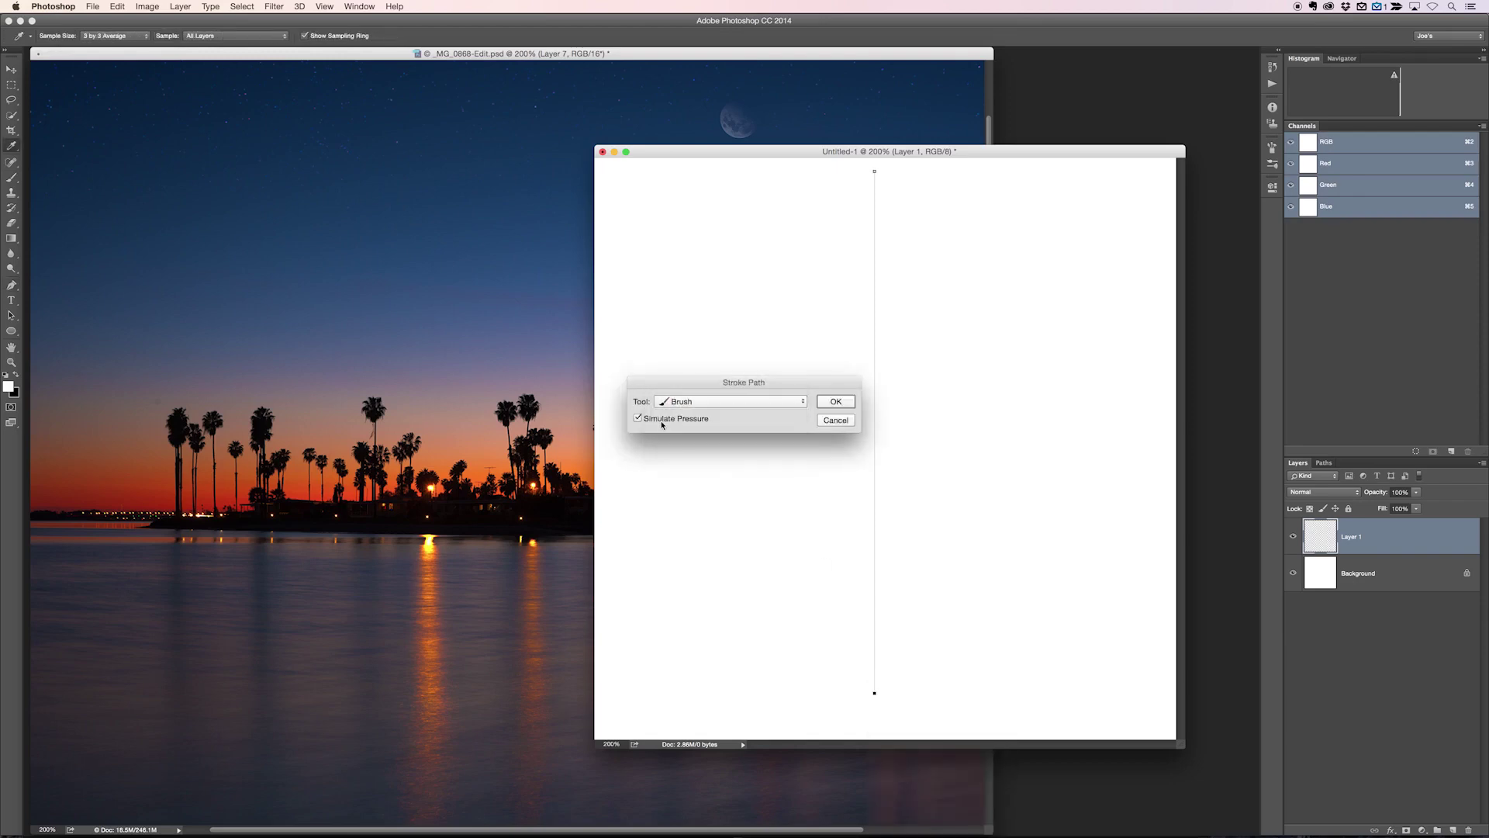
left_click(843, 402)
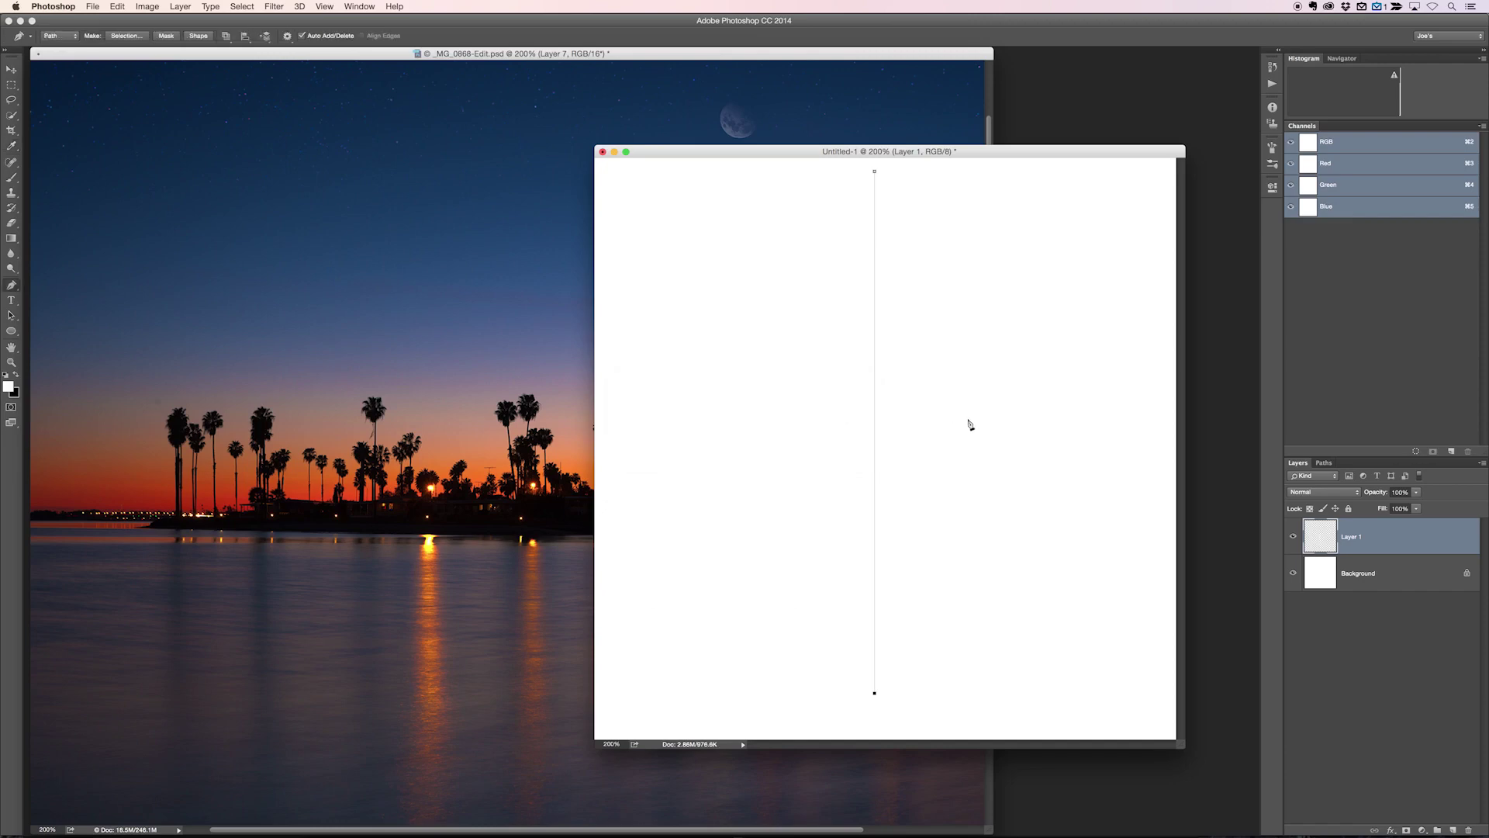
Undo the white stroke and restroke the path in black with simulated pressure
key("super+z")
key("x")
right_click(874, 462)
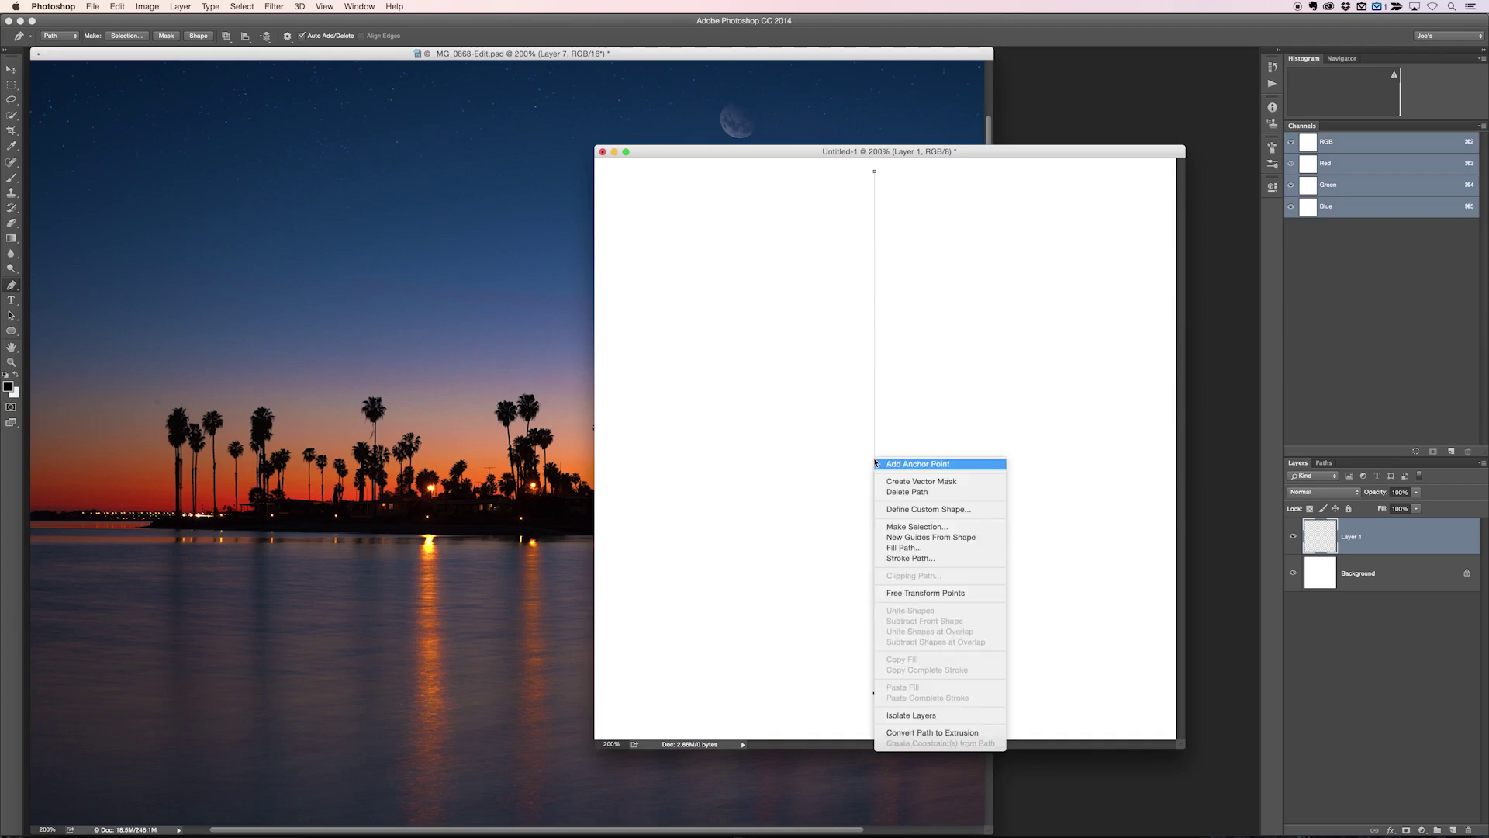
left_click(916, 558)
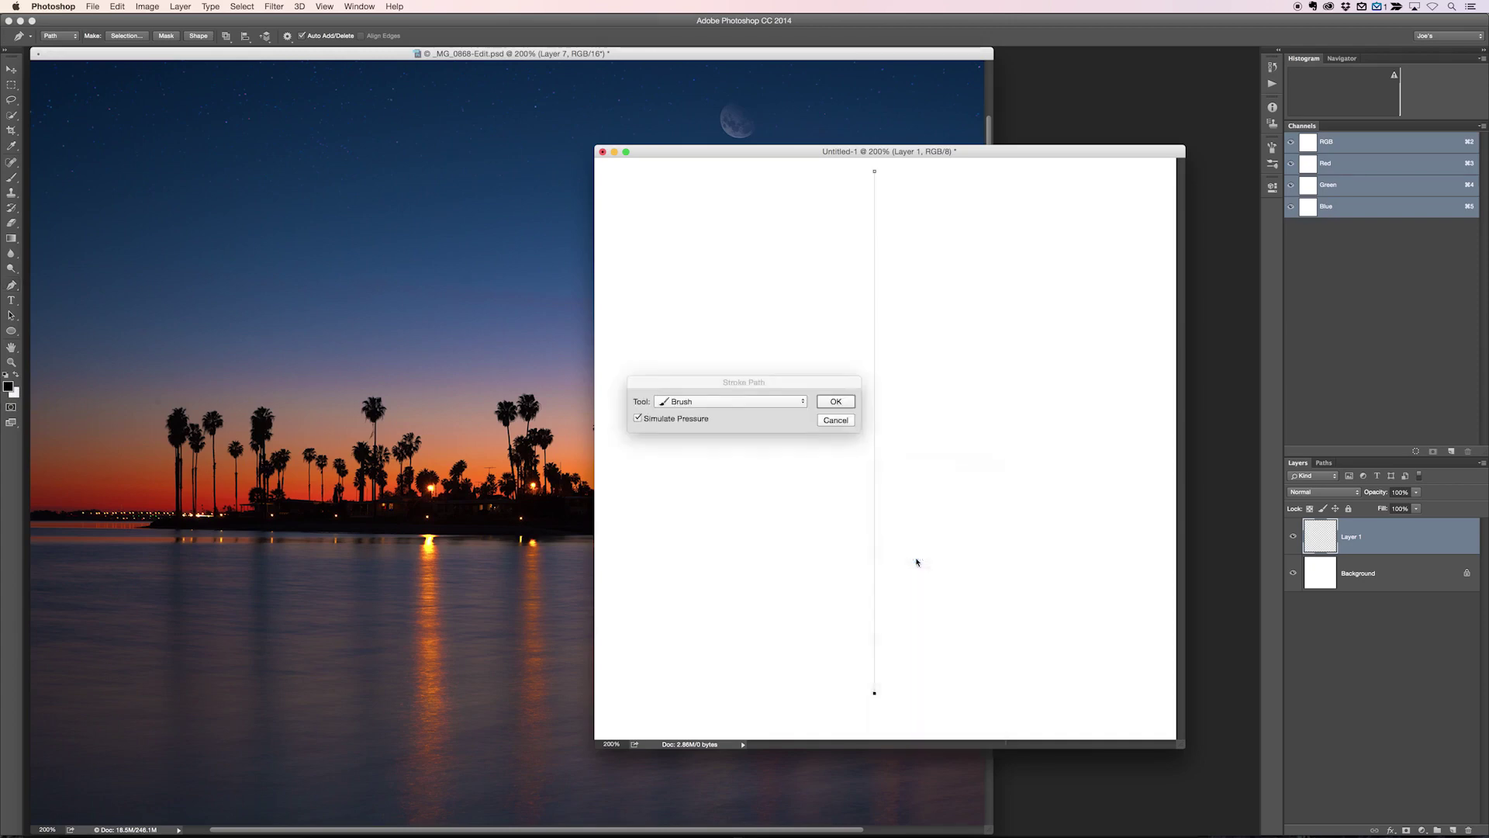
left_click(836, 401)
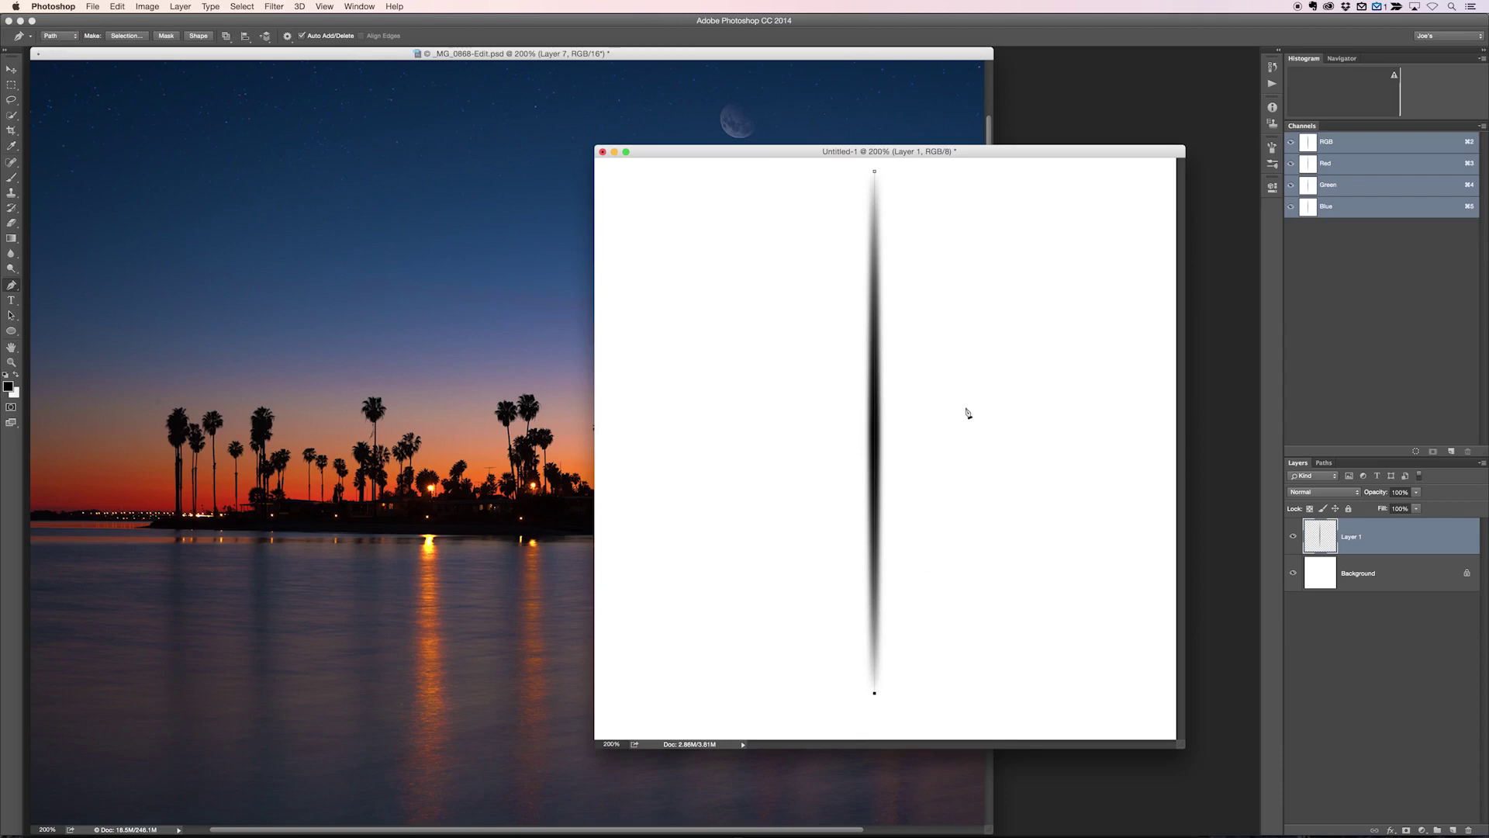
Hide the path and scale the tapered line to 70% width, shortening it slightly from the top
key("Return")
key("super+t")
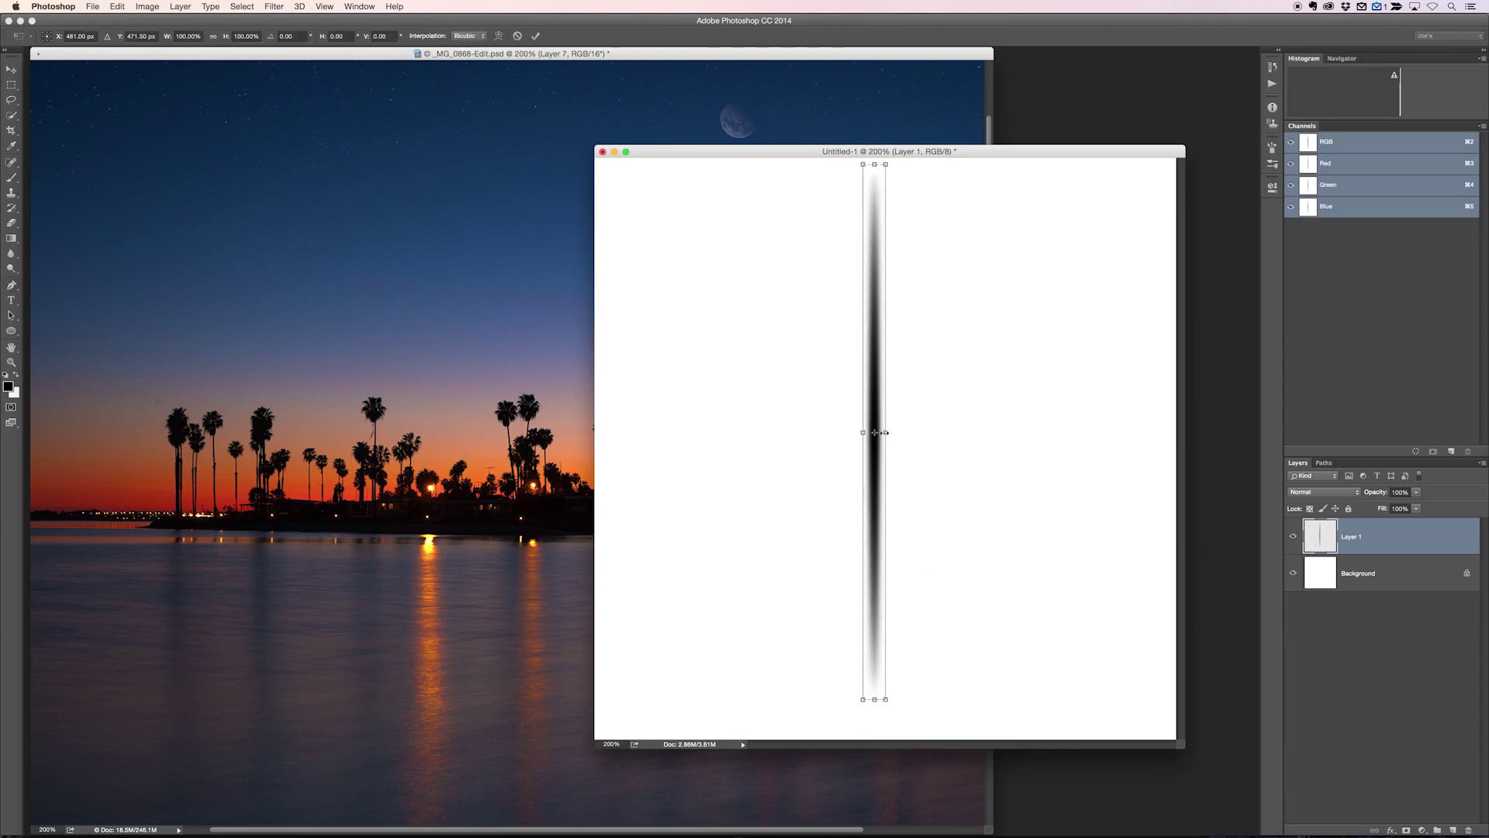
left_click_drag(885, 432, 882, 432)
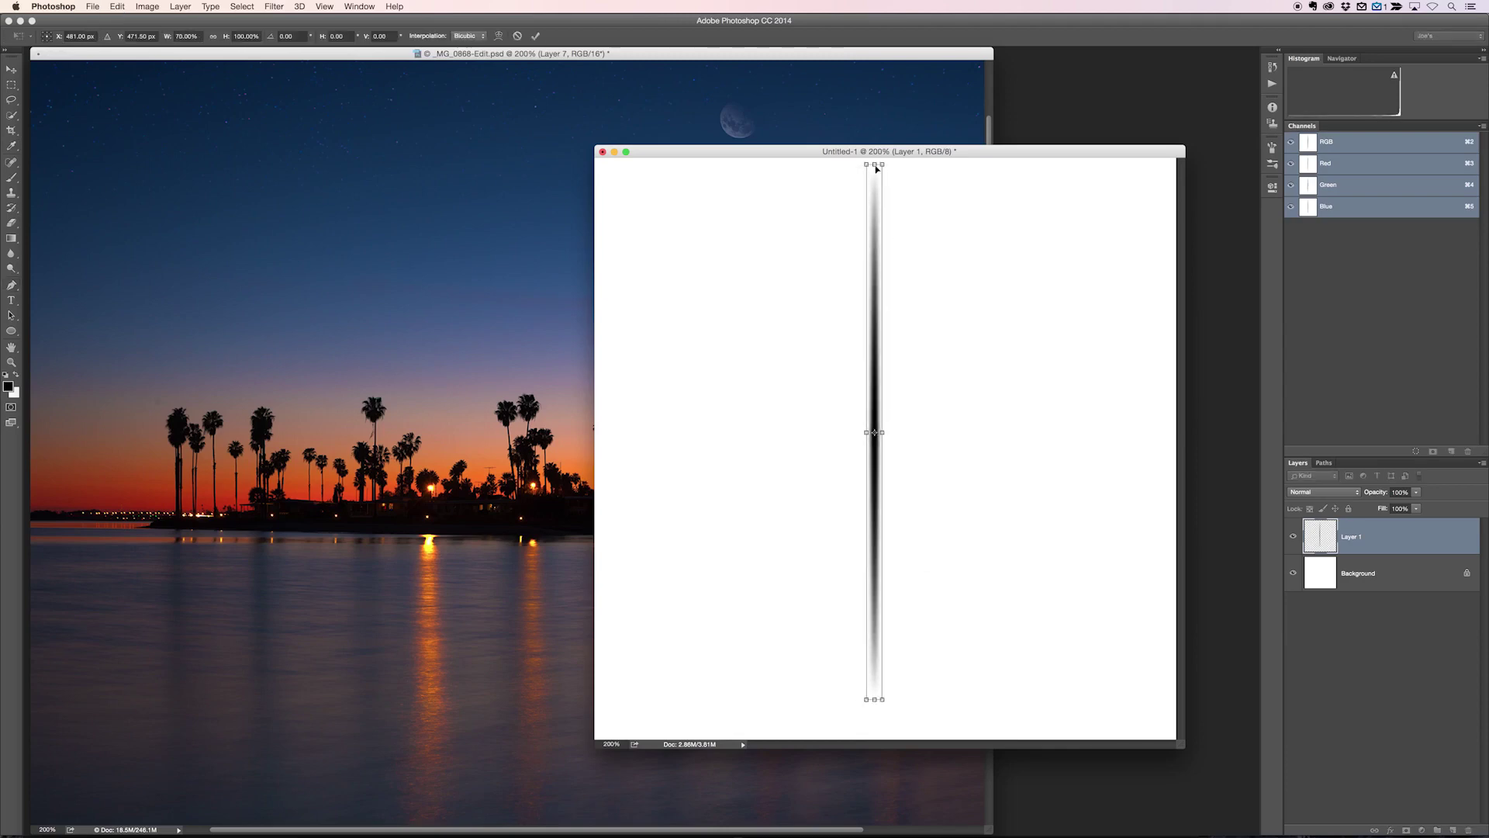
left_click_drag(875, 163, 876, 276)
key("Return")
key("p")
key("v")
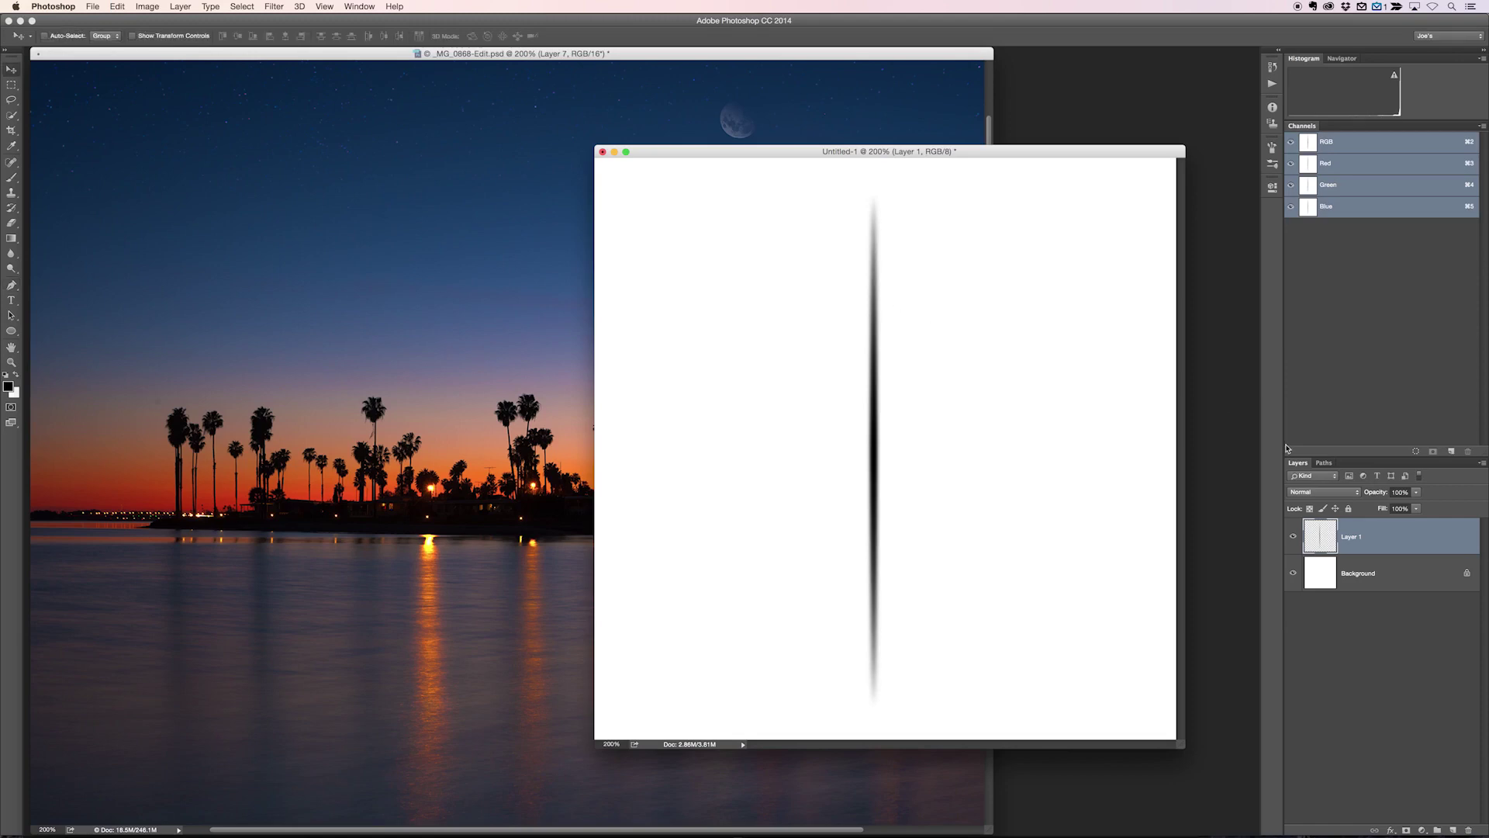
Duplicate the line rotated 90° into a cross, then duplicate the cross rotated 45° into eight rays
key("super+j")
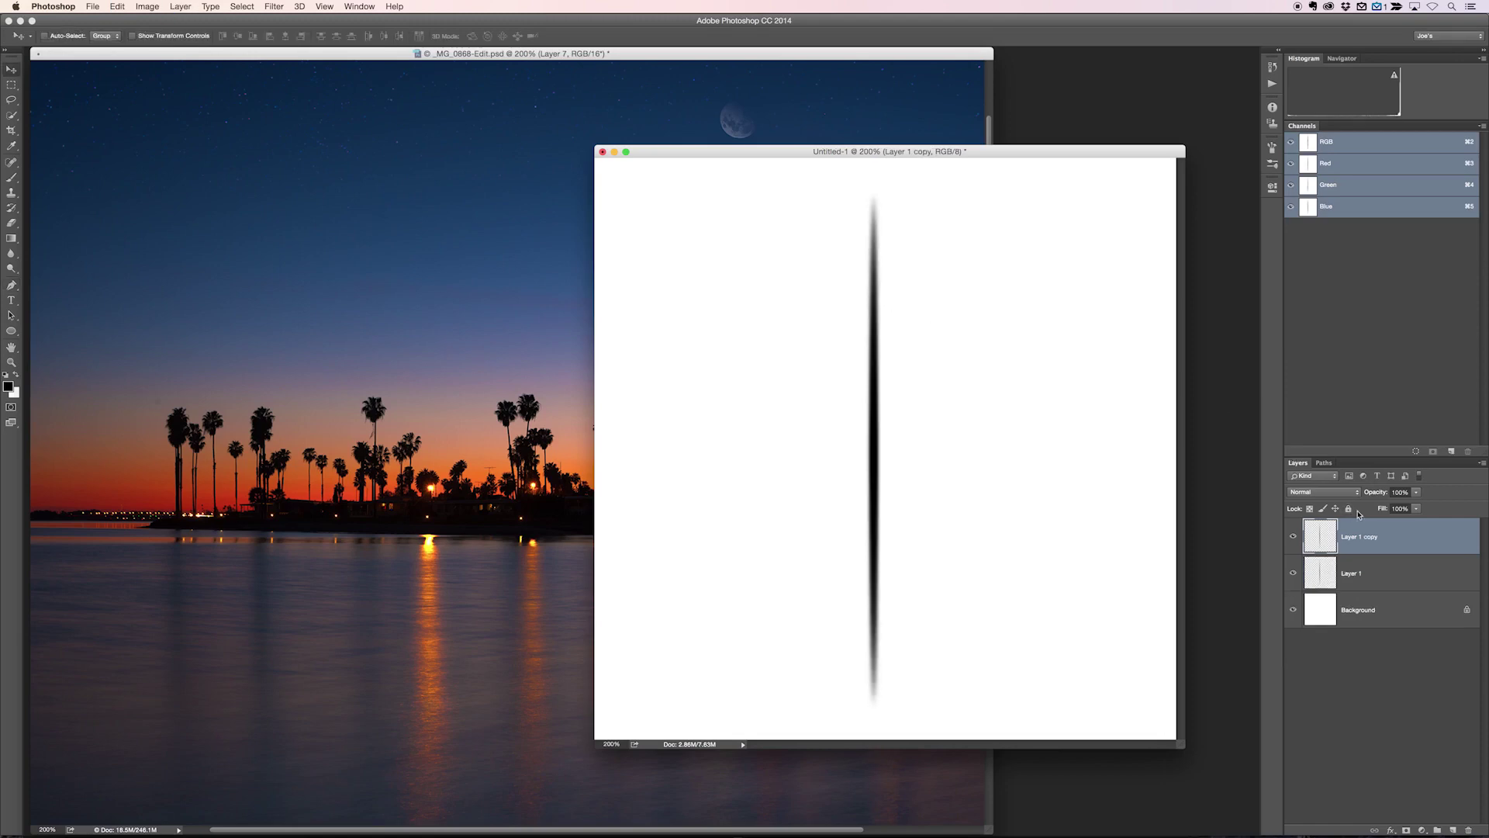
key("super+t")
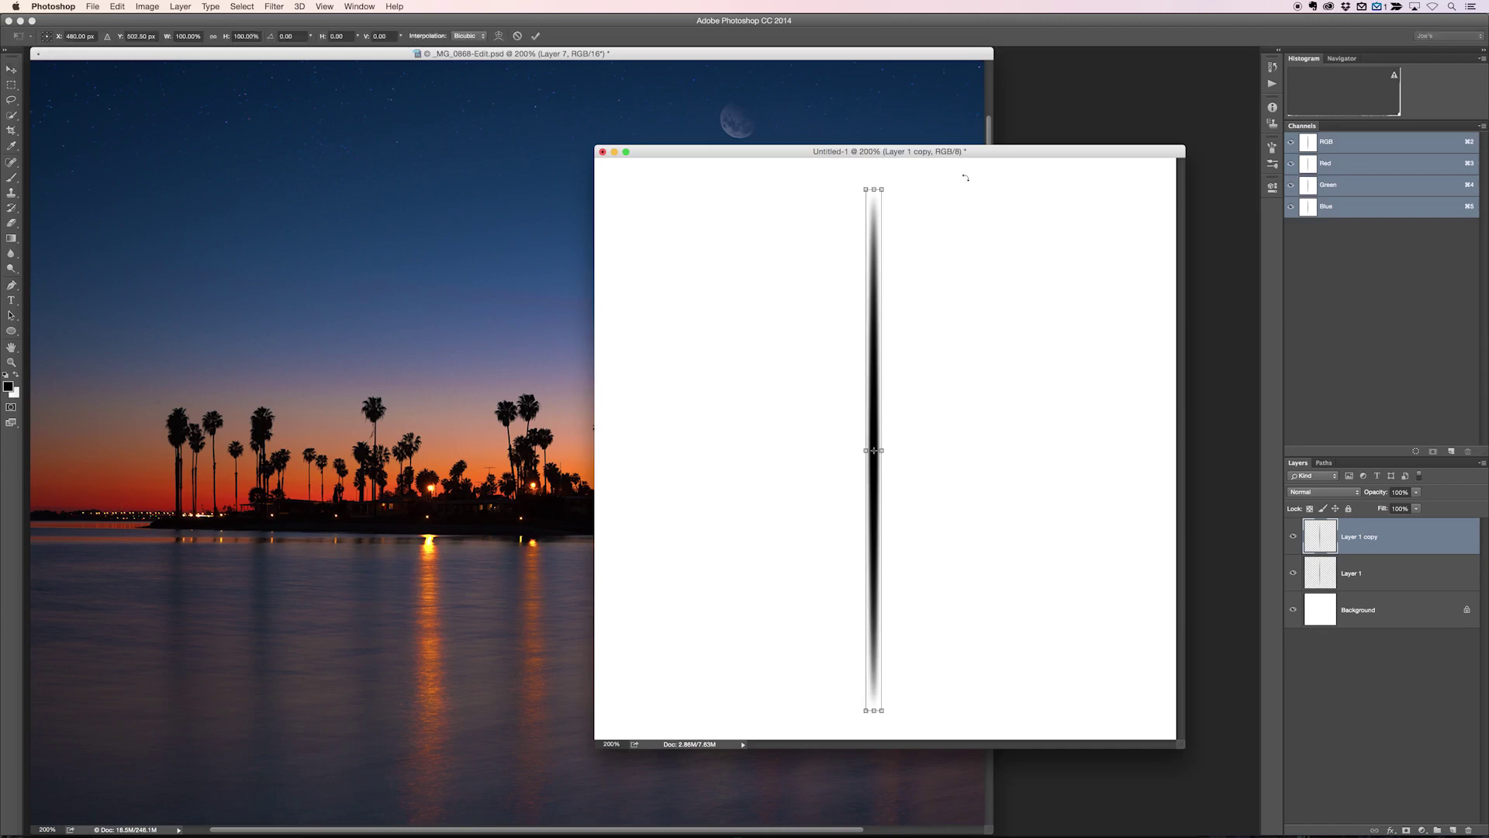
mouse_move(895, 184)
left_mouse_down()
mouse_move(953, 196)
mouse_move(1011, 271)
mouse_move(1043, 456)
left_mouse_up()
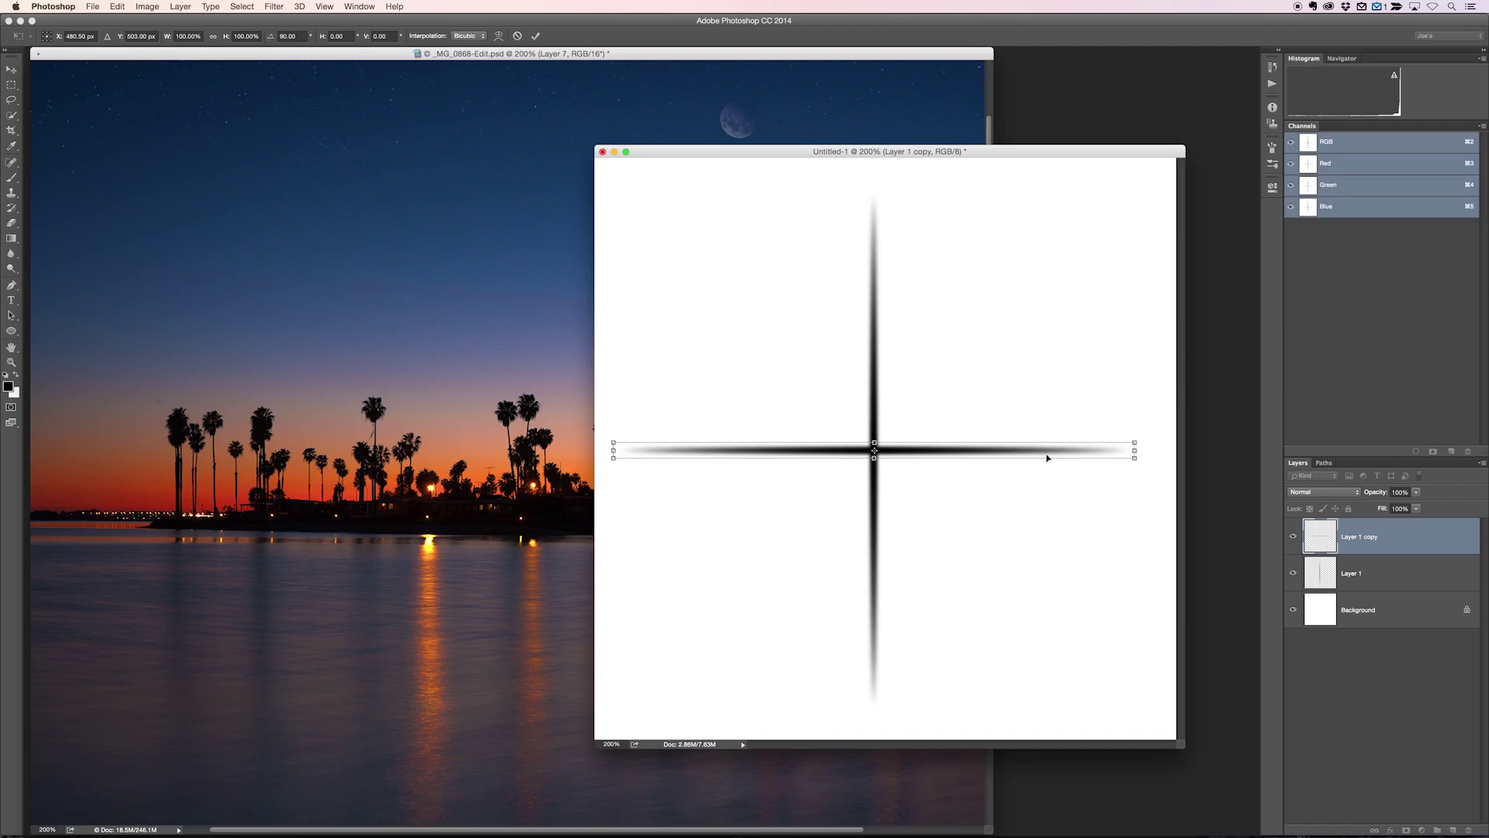
key("Return")
left_click(1388, 576, "shift")
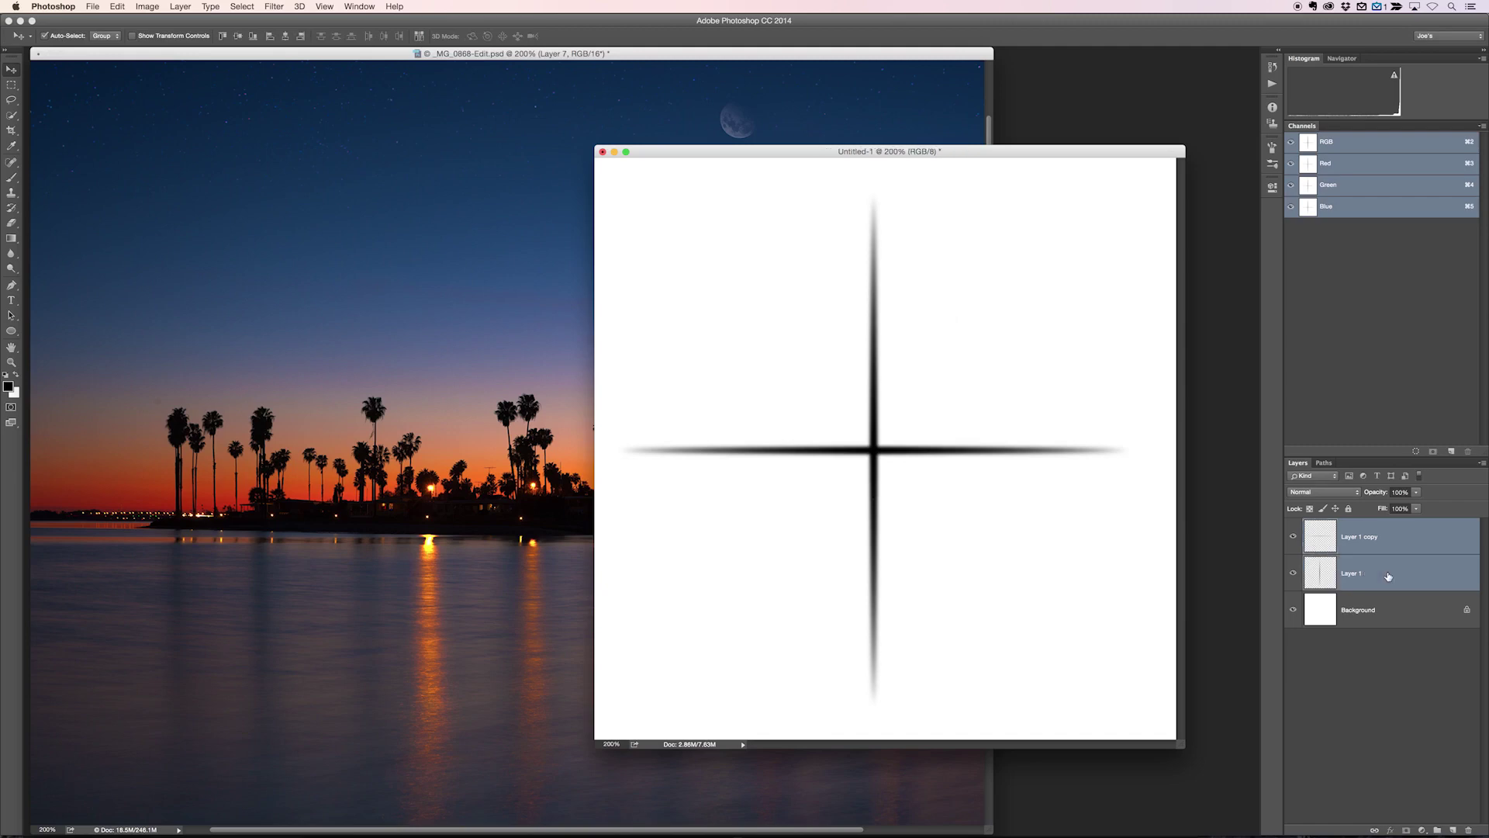
key("super+j")
key("super+t")
left_click_drag(1156, 210, 1204, 449)
key("Return")
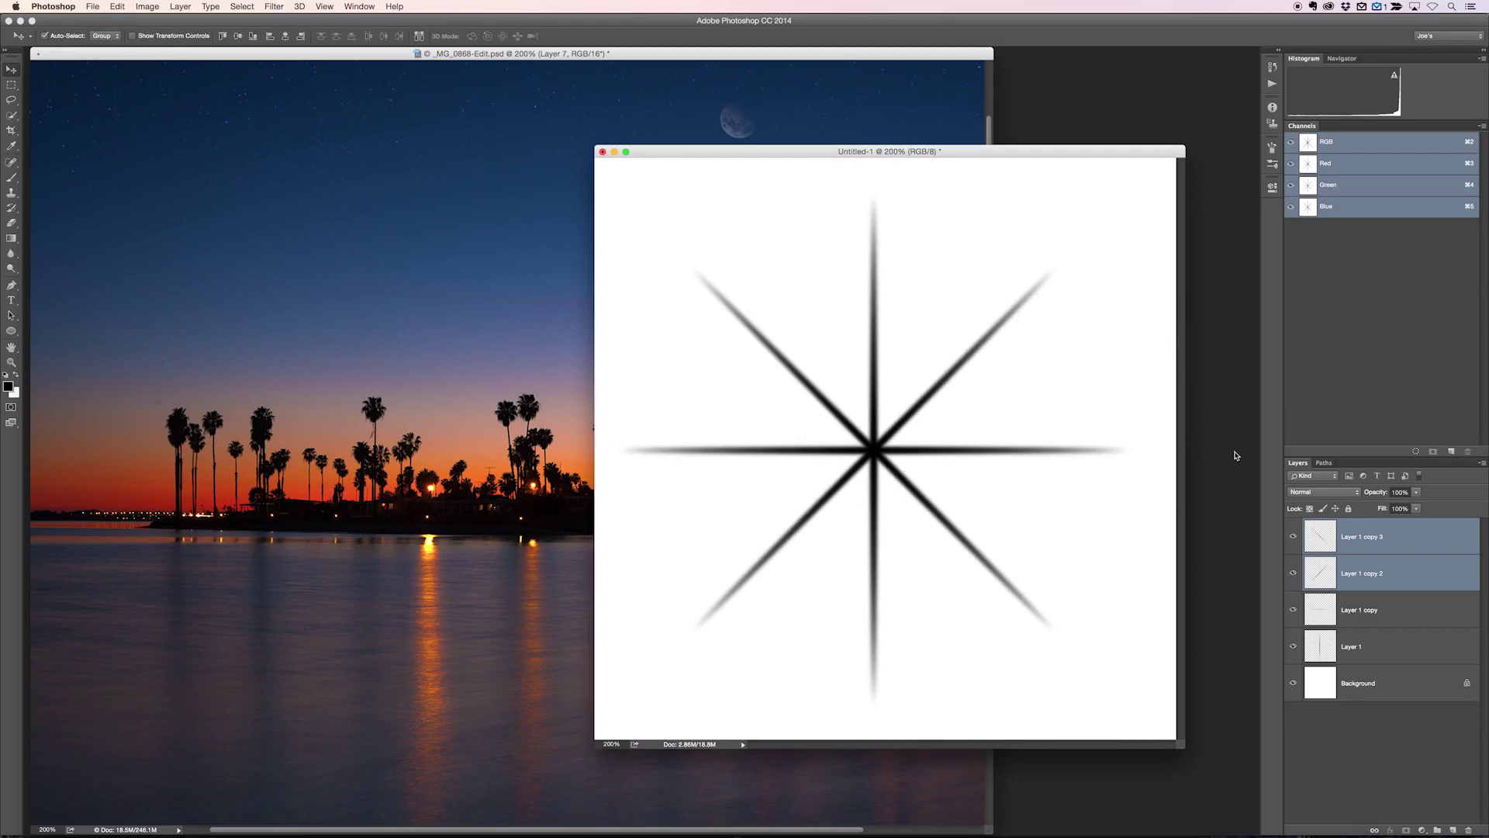
Add two more rotated pairs of lines, one enlarged to about 108%, filling the gaps between rays
key("super+j")
key("super+t")
left_click_drag(1082, 250, 1132, 343)
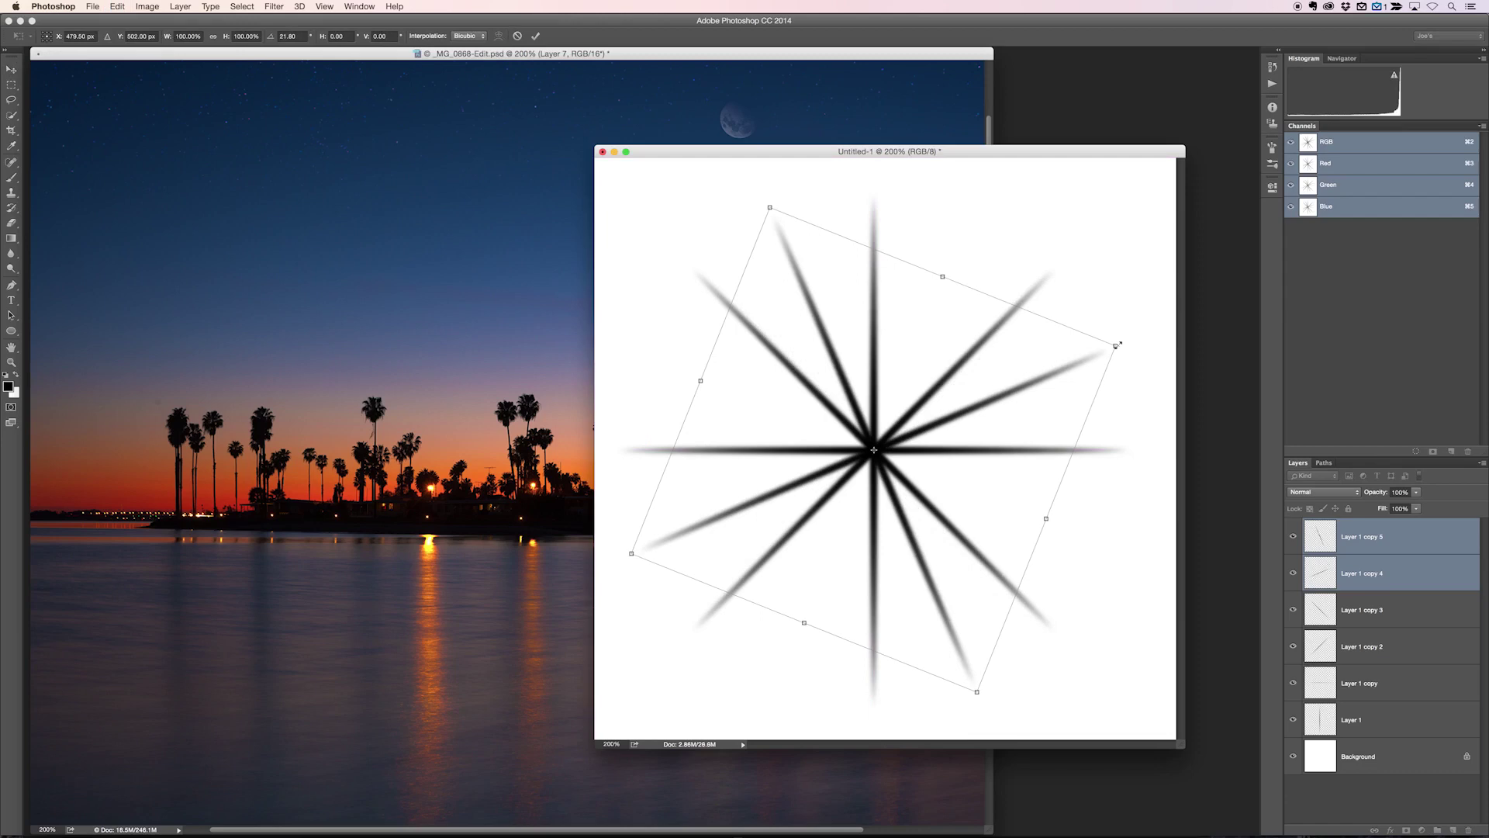
left_click_drag(1116, 345, 1162, 332)
key("Return")
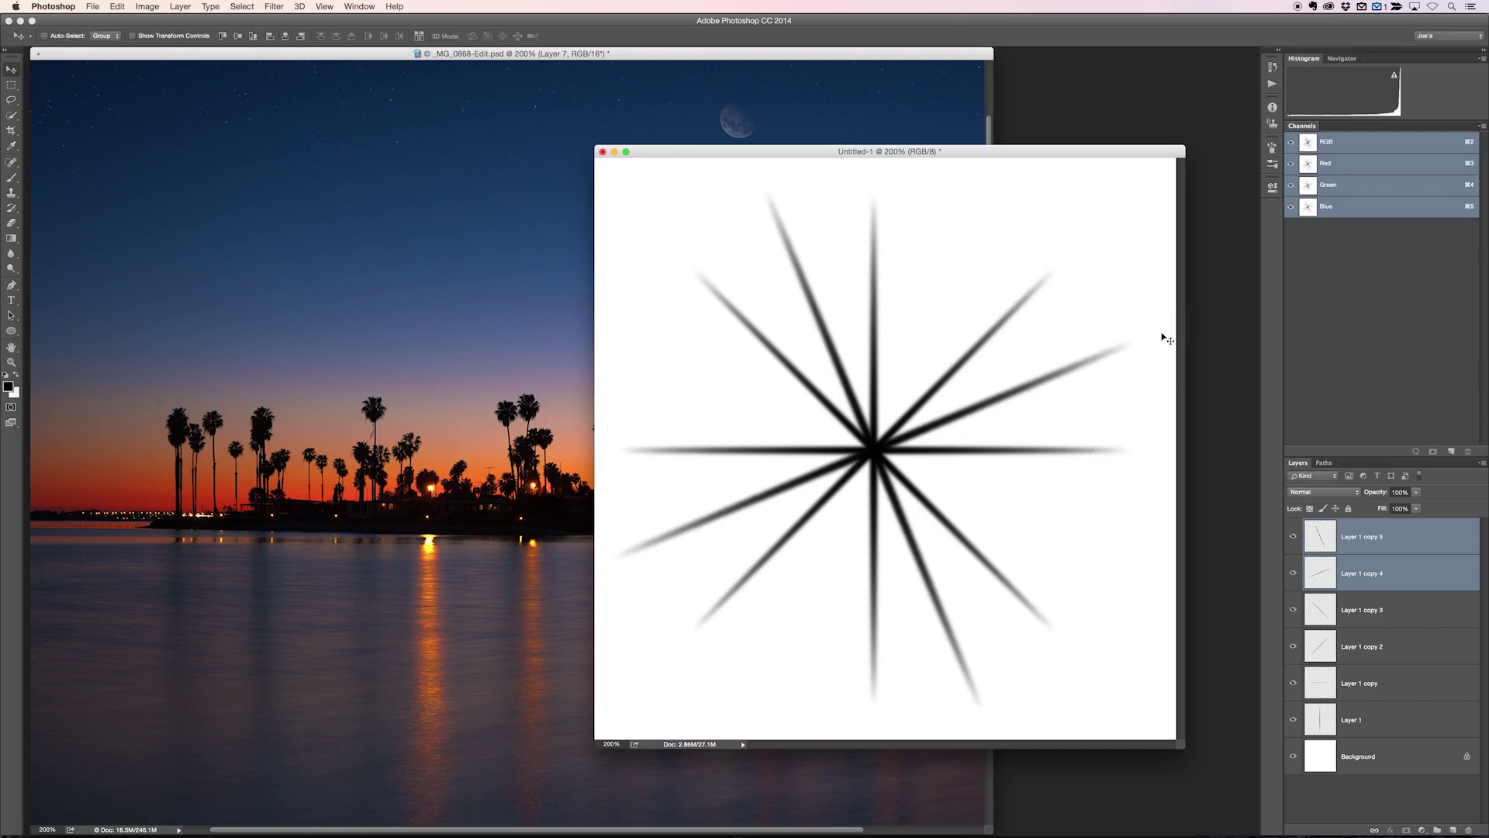
key("super")
key("super+j")
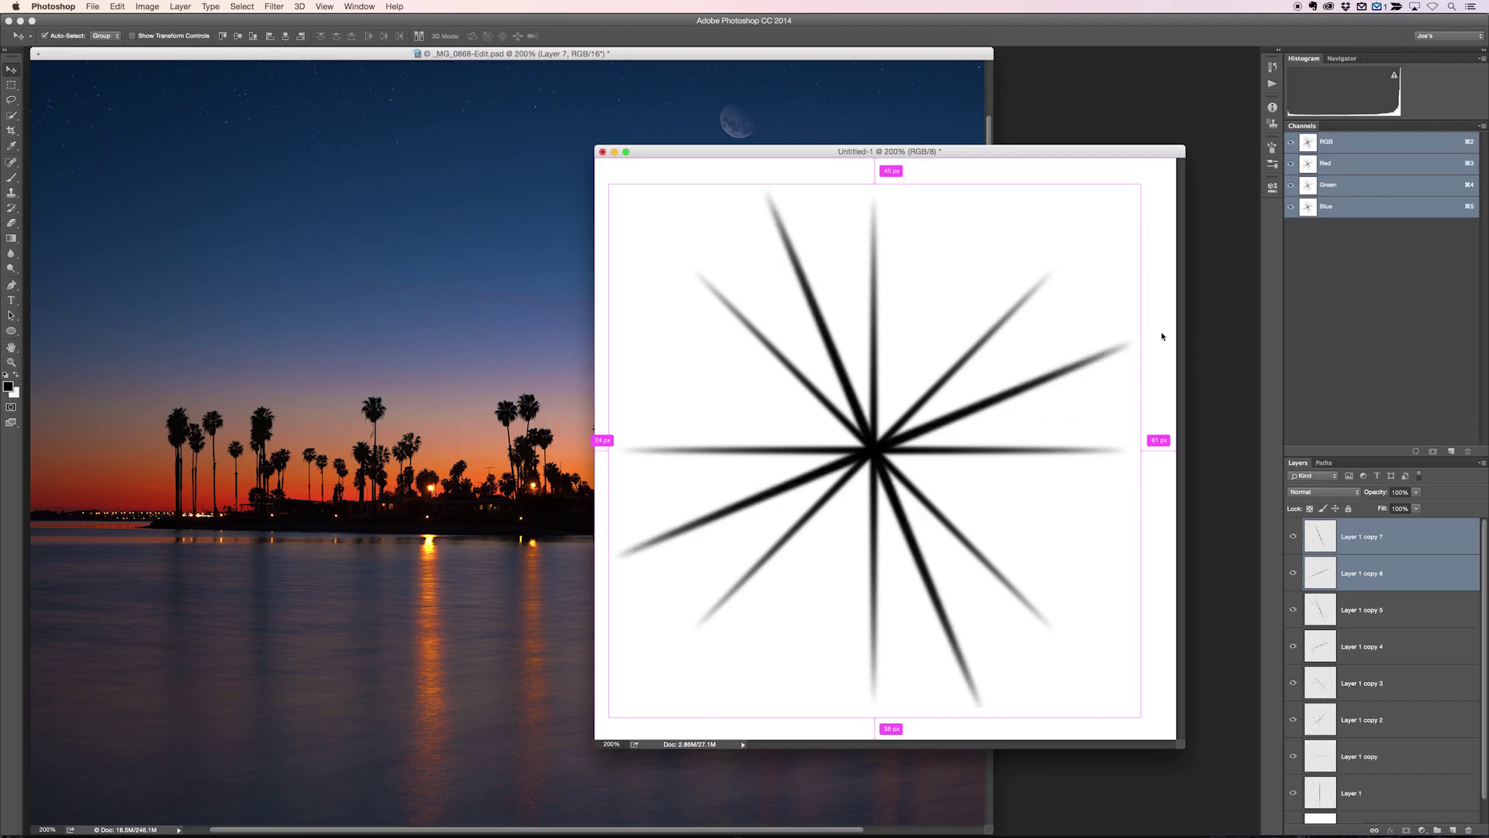
key("super+t")
left_click_drag(1157, 184, 873, 182)
key("Return")
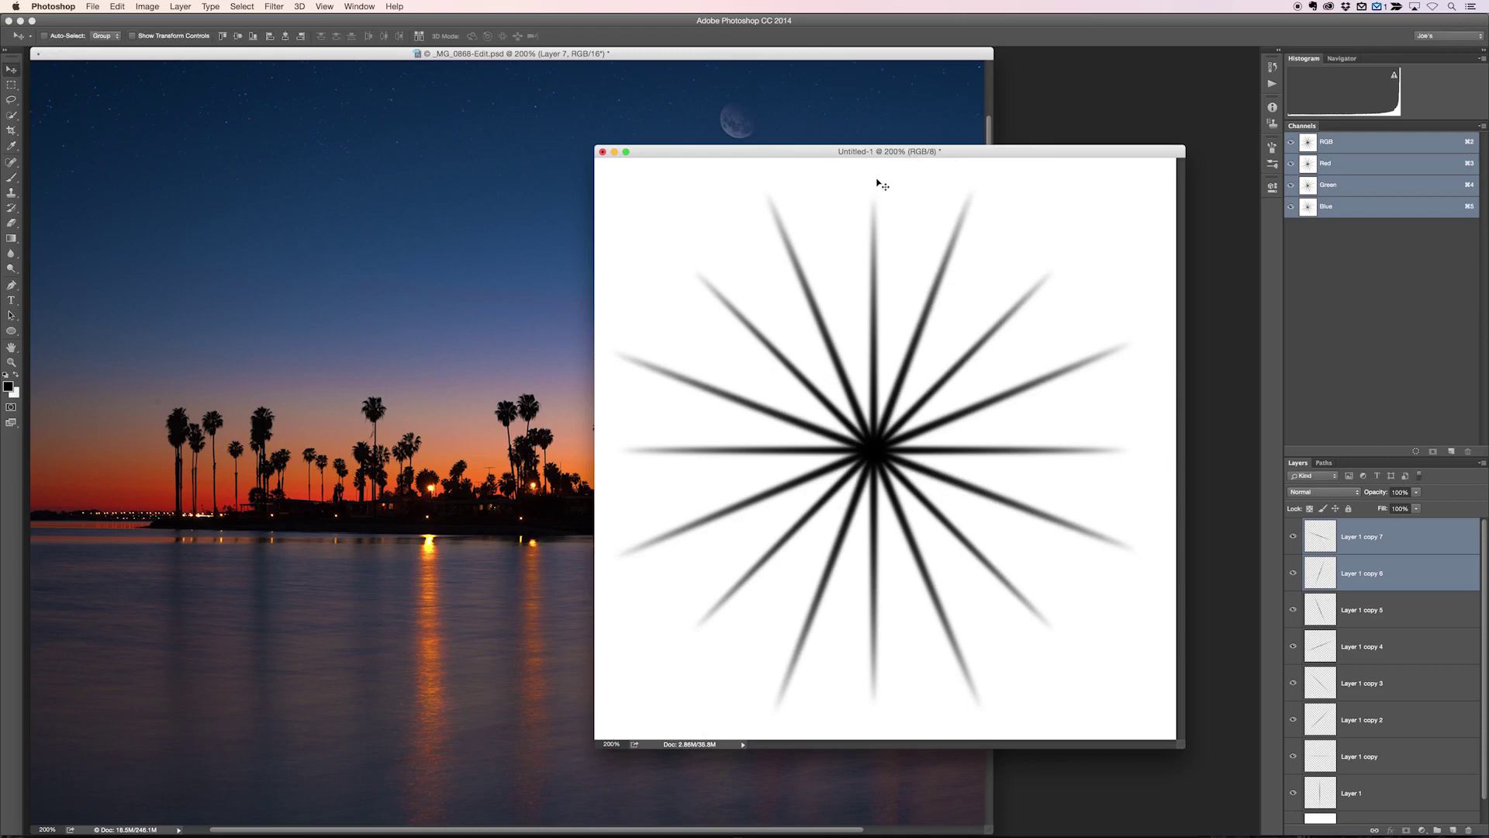
Use Edit > Define Brush Preset to save the canvas as a brush called 'Starburst'
left_click(118, 7)
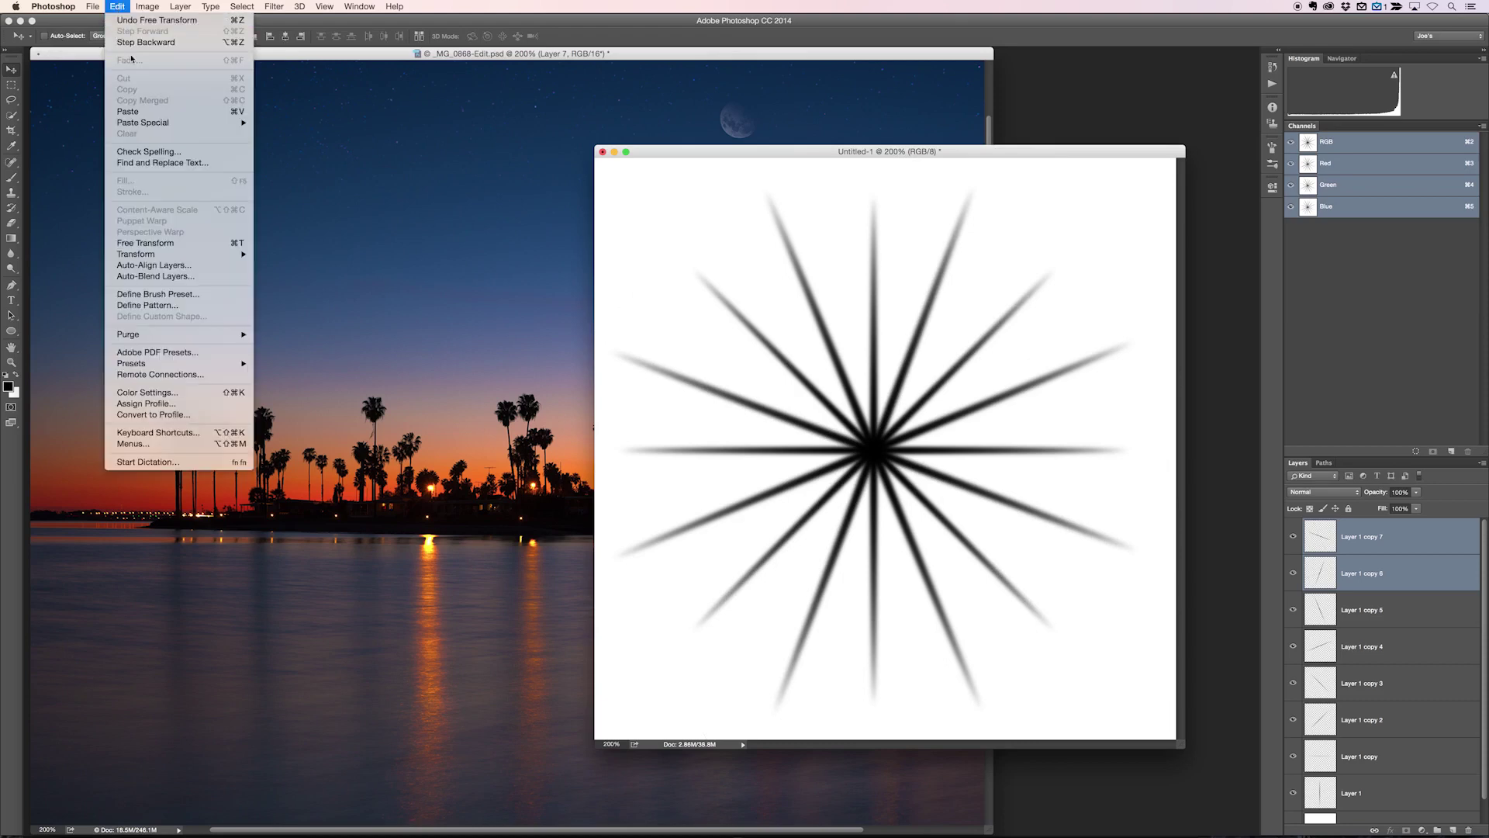
left_click(167, 294)
type("S")
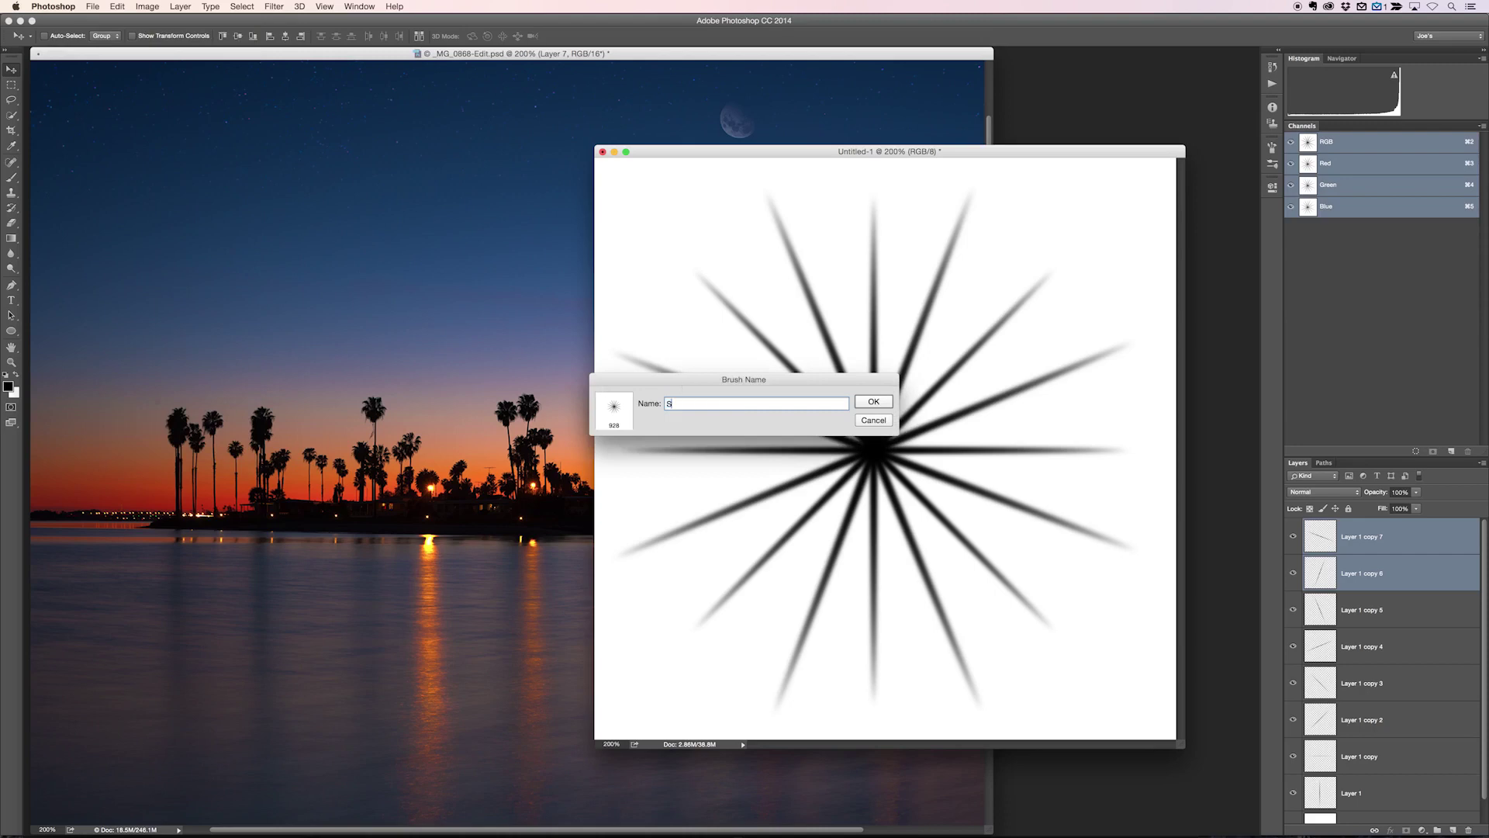
type("tarburst")
key("Return")
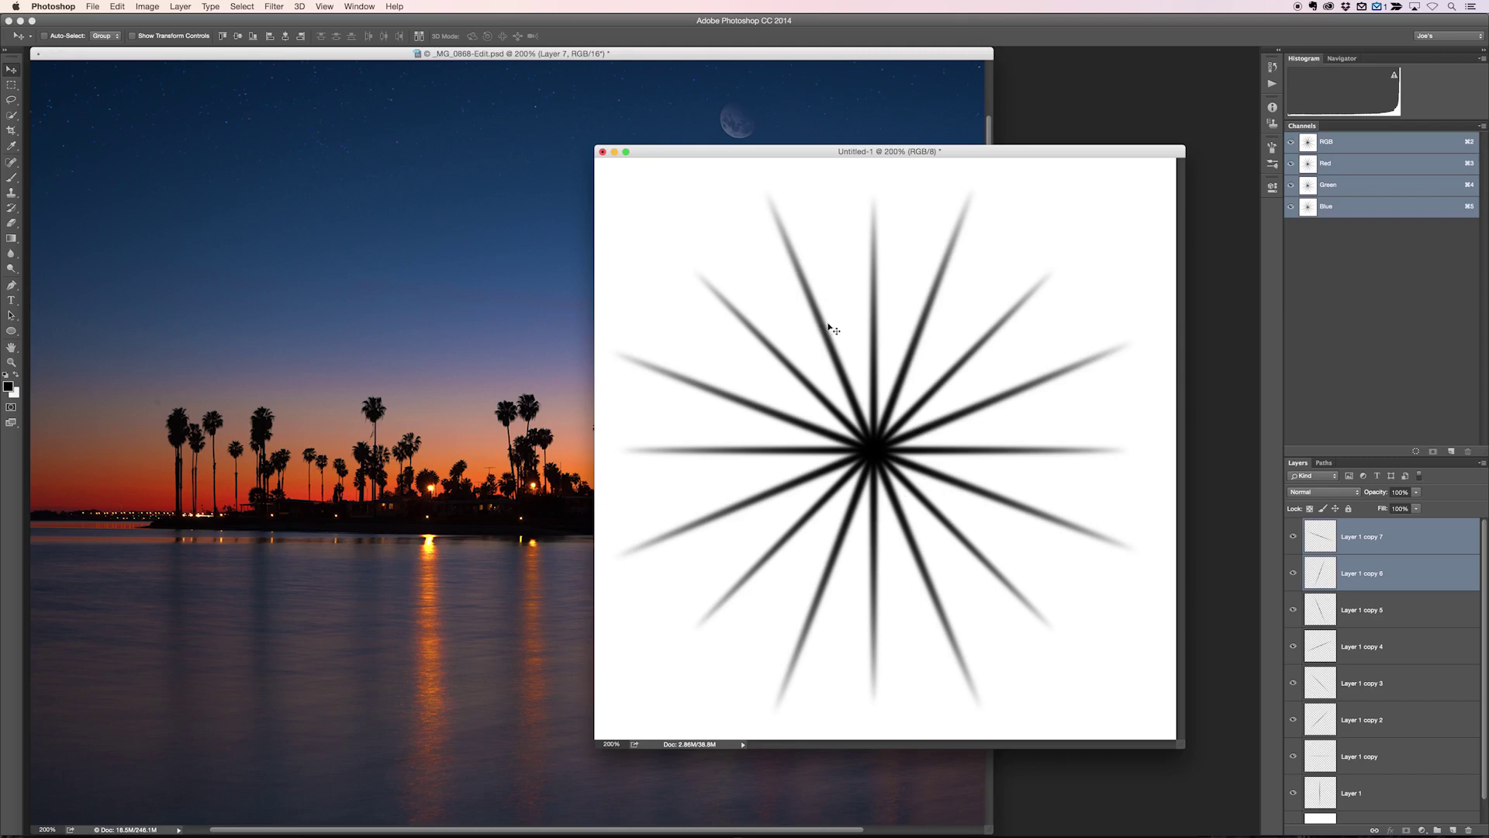
Switch to the sunset photo and select the Starburst preset as the Brush tool's tip
left_click(552, 58)
key("b")
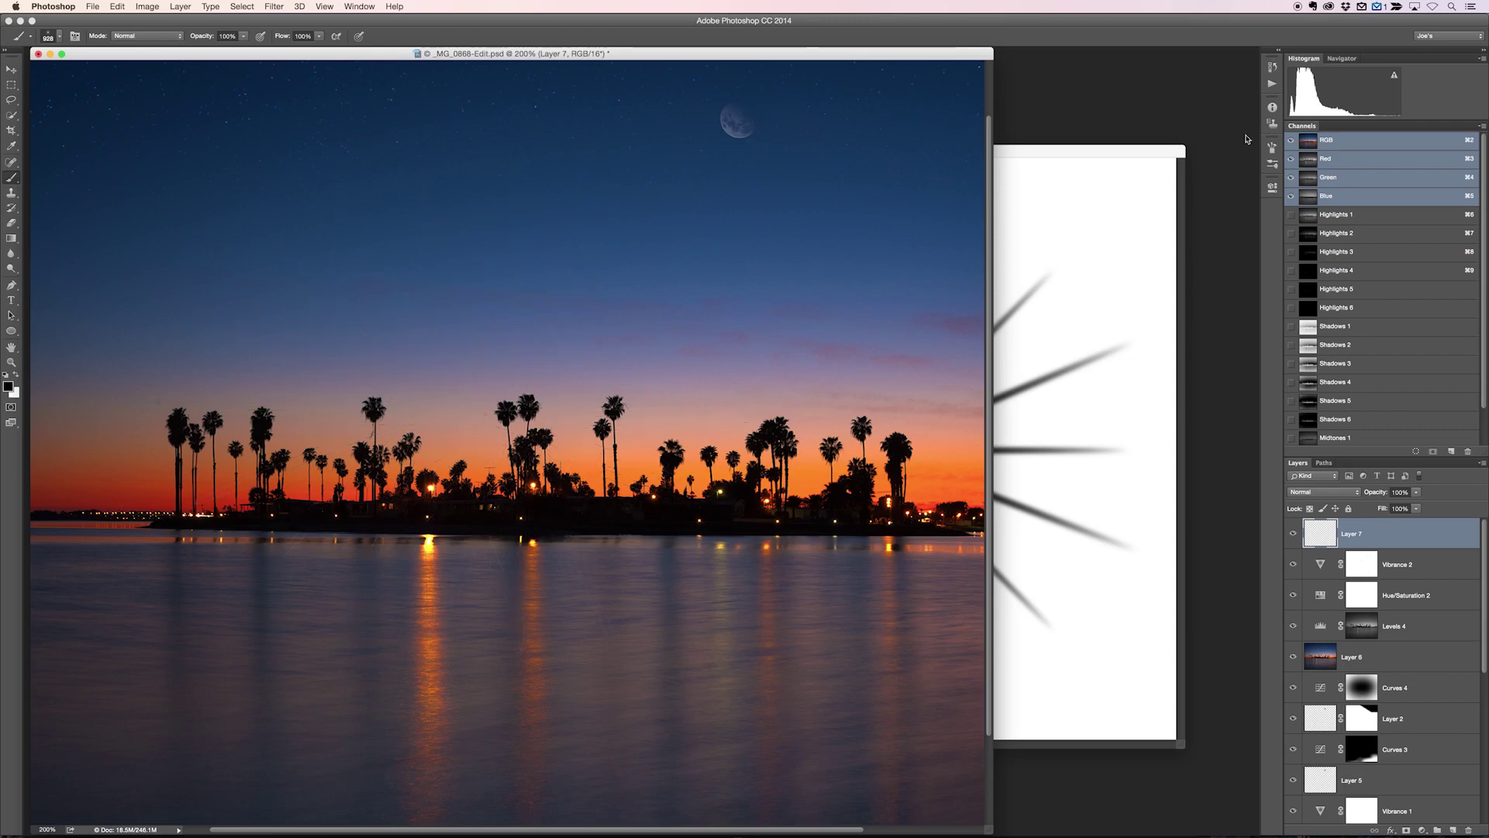
left_click(1272, 165)
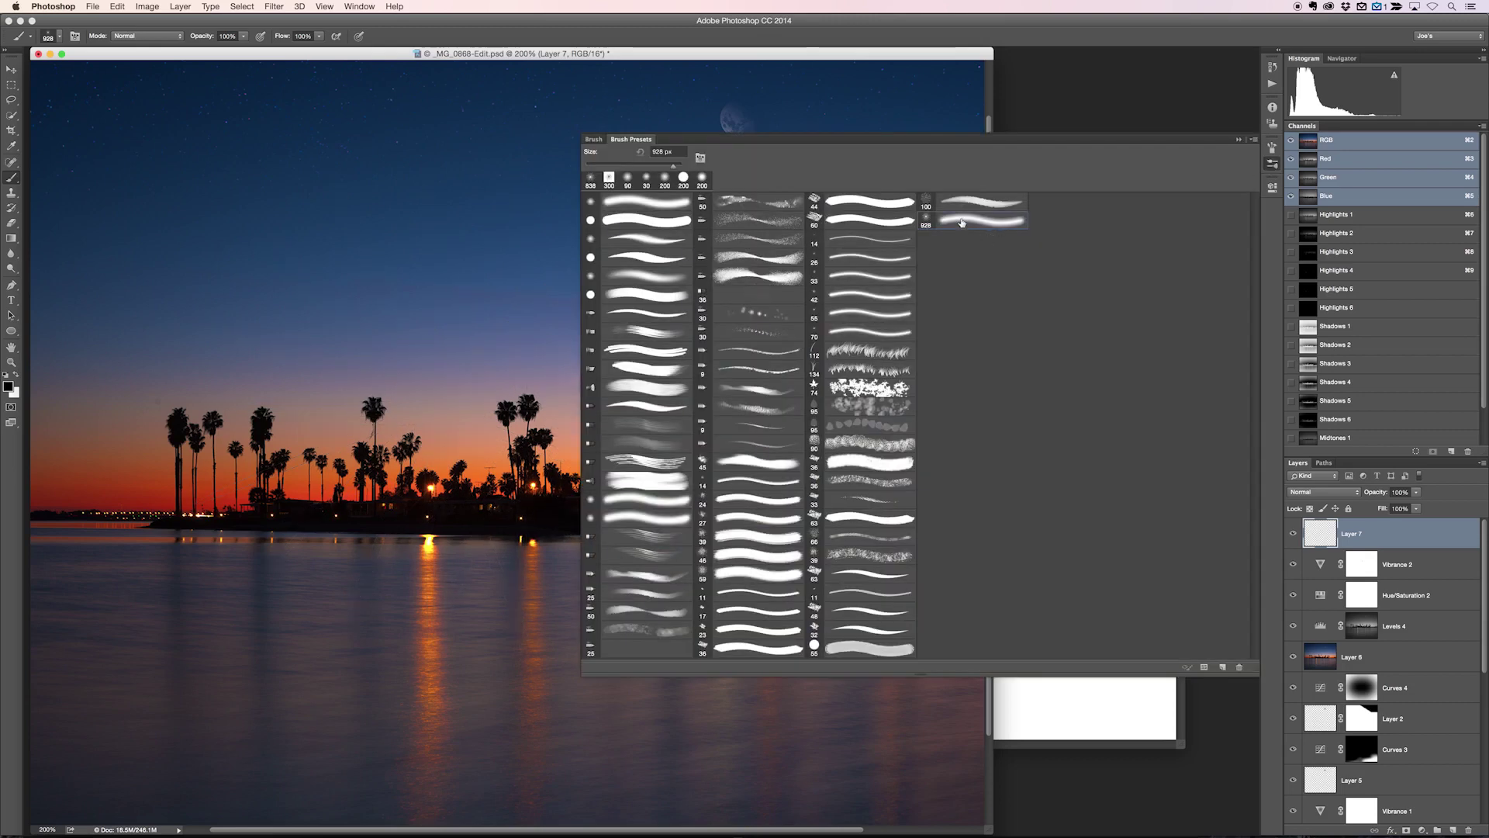
double_click(962, 222)
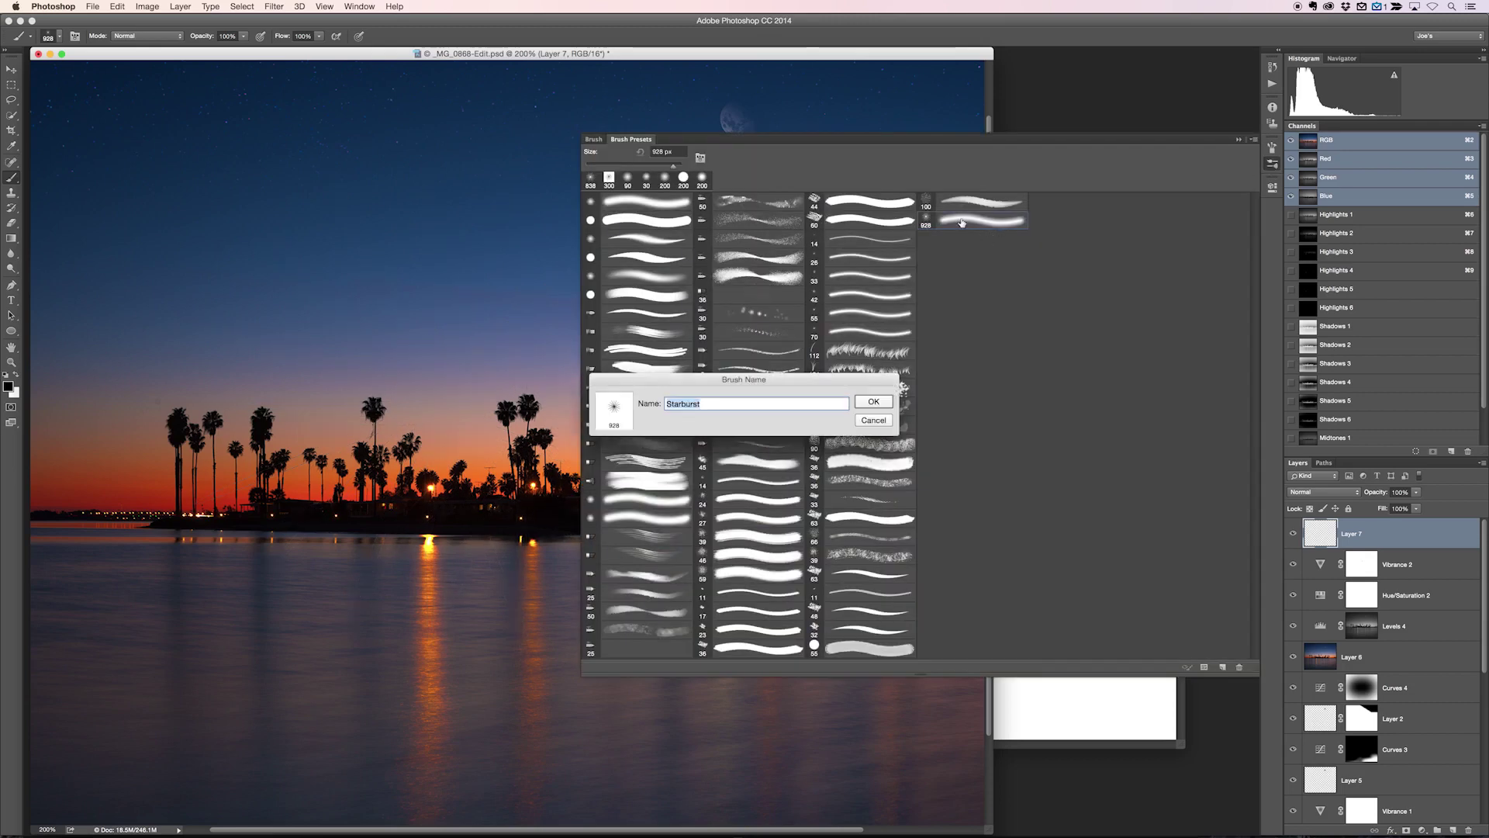
left_click(881, 401)
left_click(1272, 164)
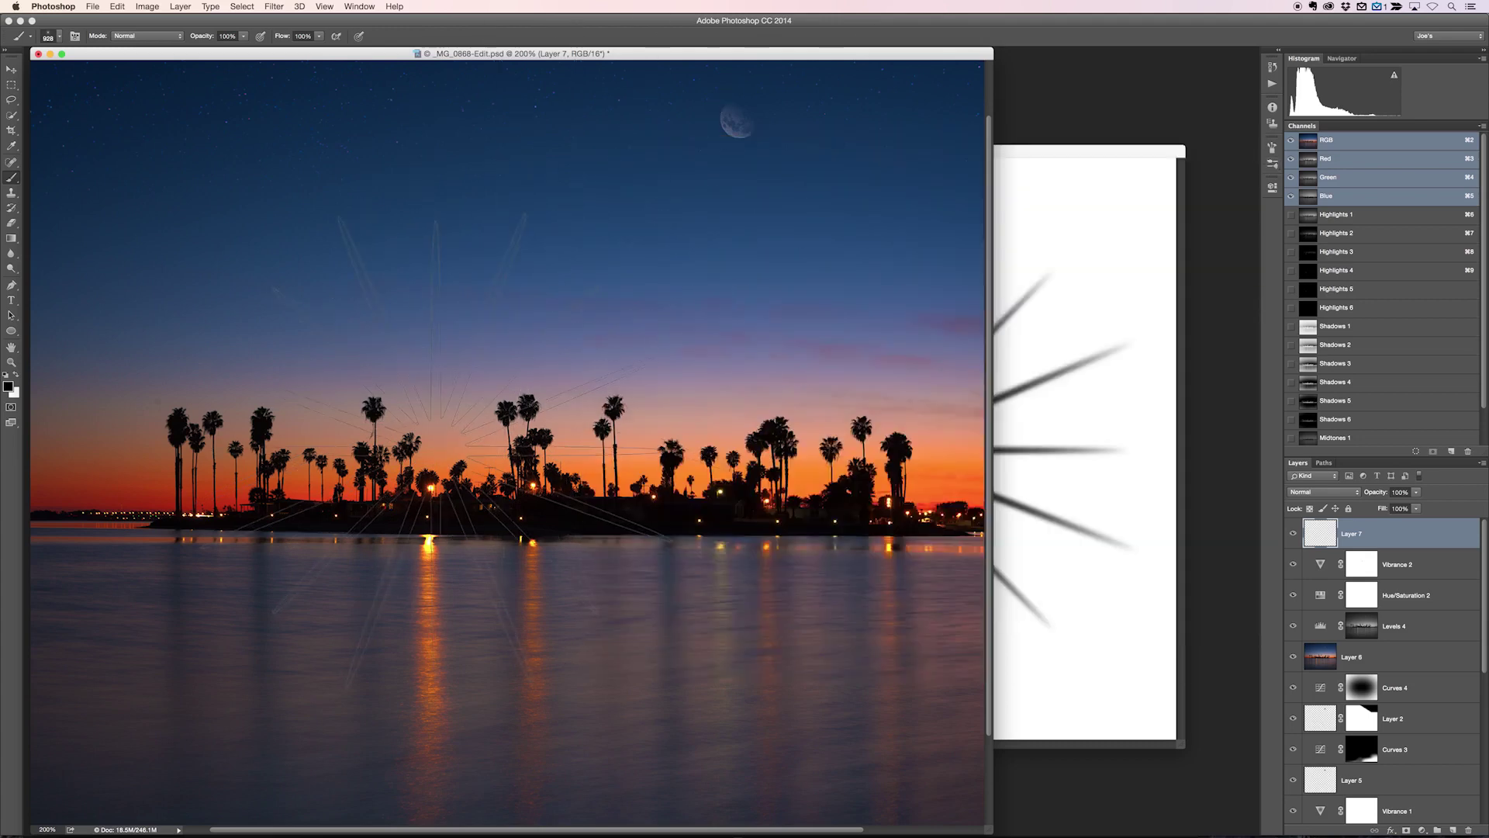
Shrink the brush to 200 px and stamp a white starburst on the palm-tree light in a new Layer 8
key("bracketleft")
key("bracketleft")
key("bracketleft")
key("bracketleft")
key("bracketleft")
key("bracketleft")
key("bracketleft")
key("bracketleft")
key("bracketleft")
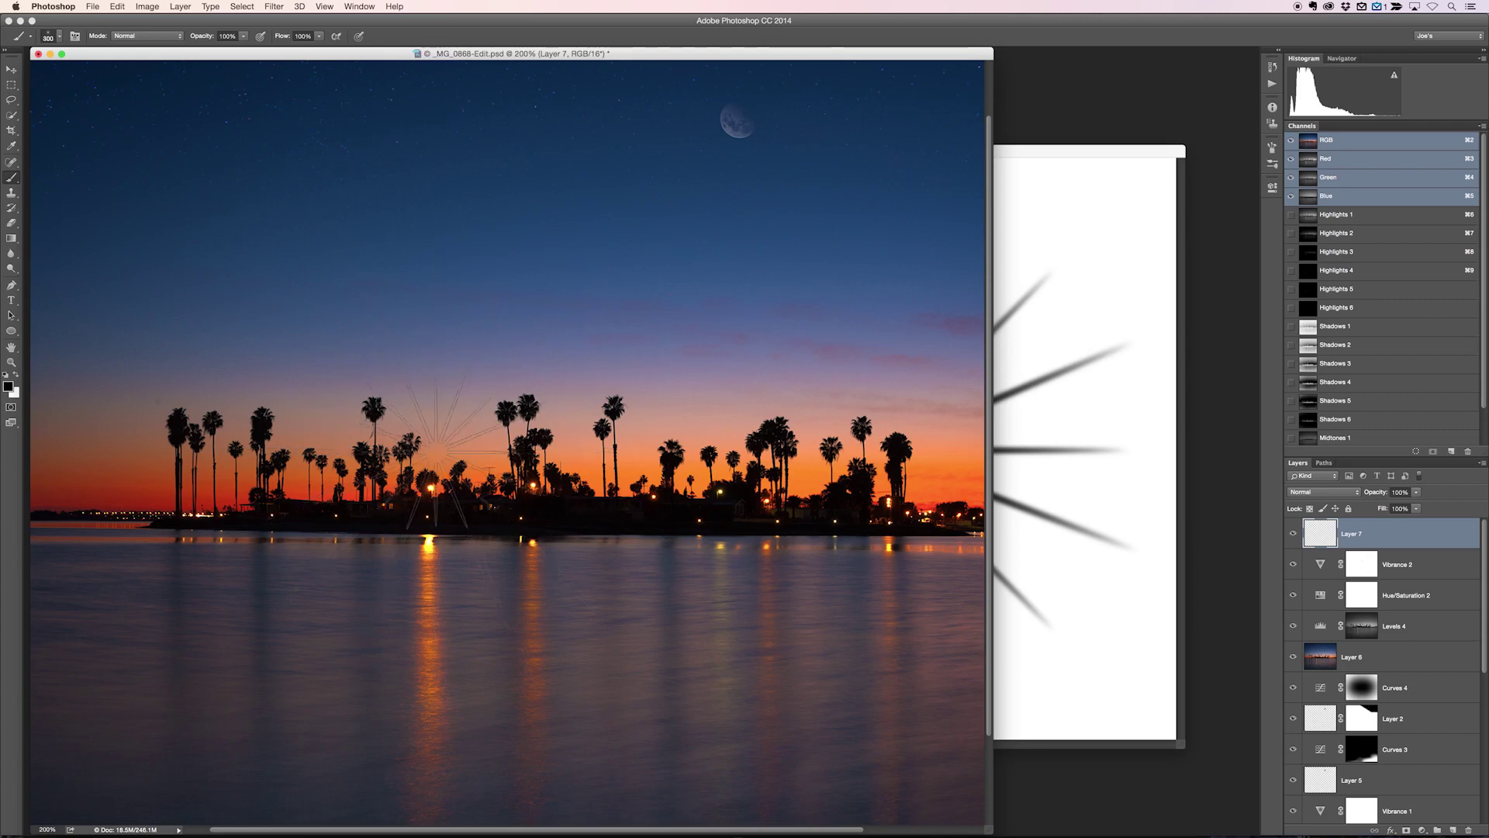
key("bracketleft")
key("bracketleft")
left_click(1452, 830)
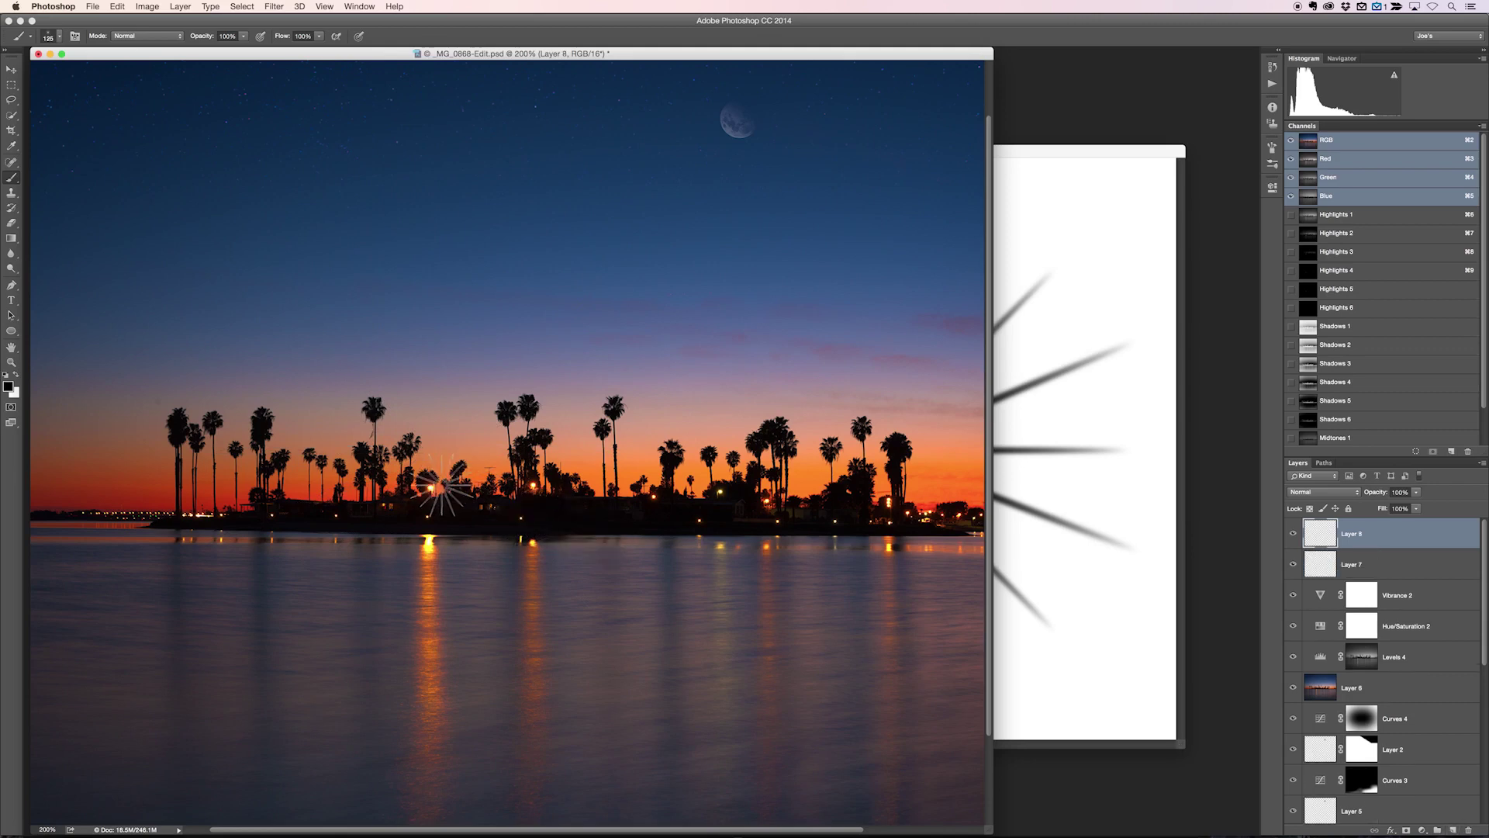
left_click(430, 489)
key("super+t")
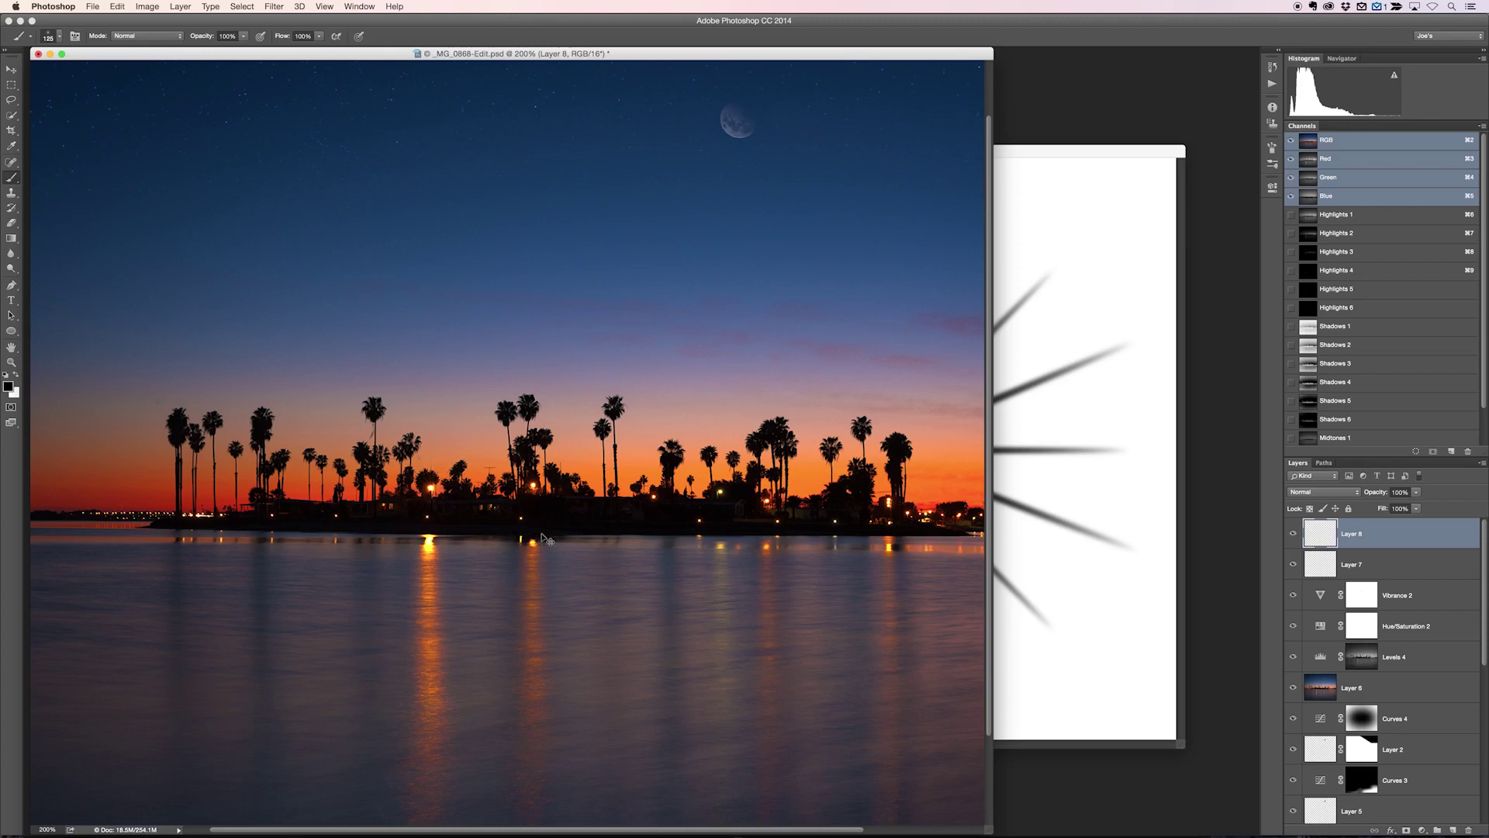
key("x")
left_click(430, 488)
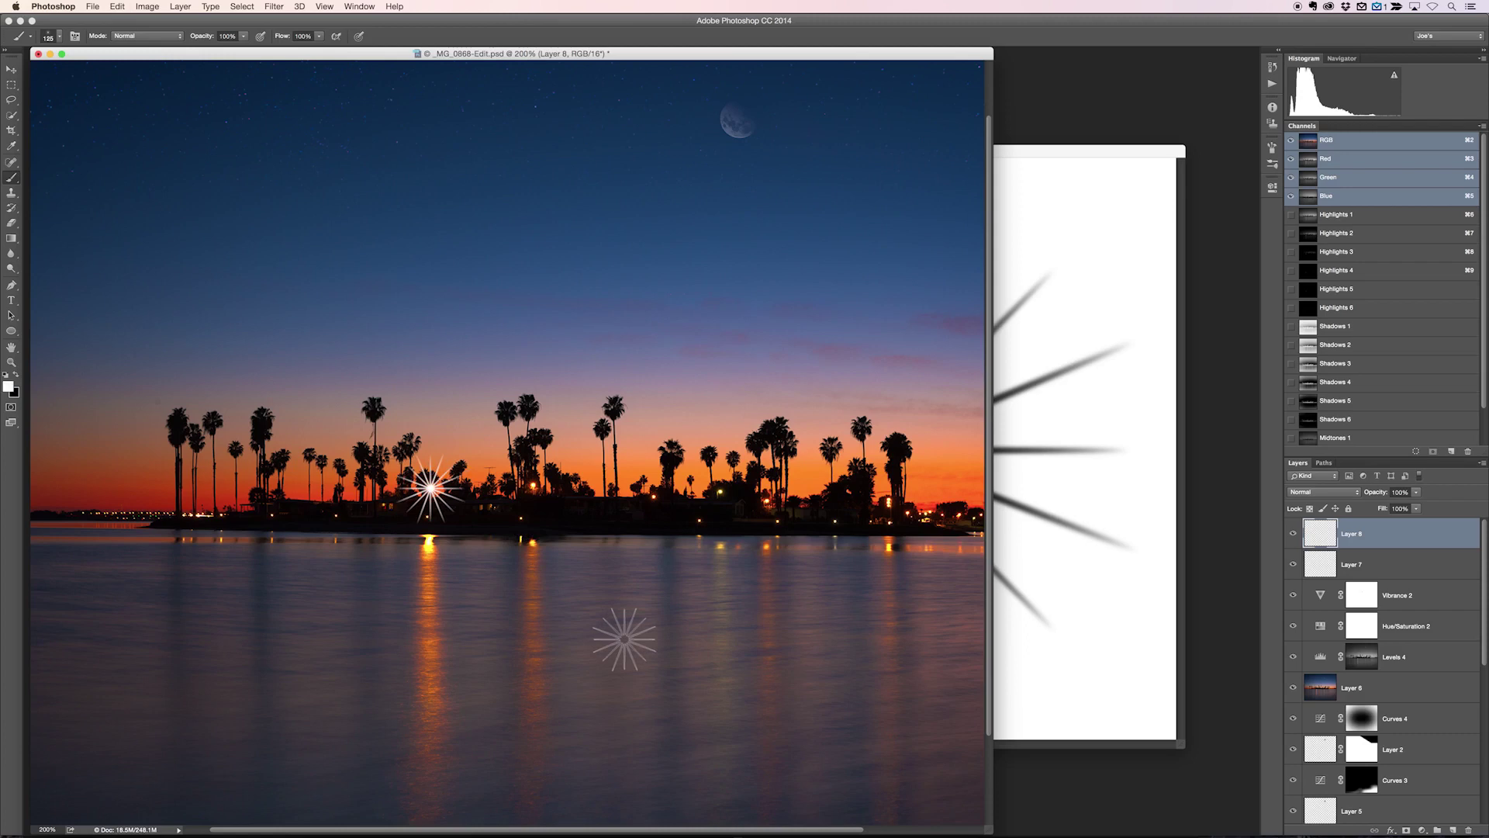
Free-transform the white starburst down to about 67% around its centre
key("super+t")
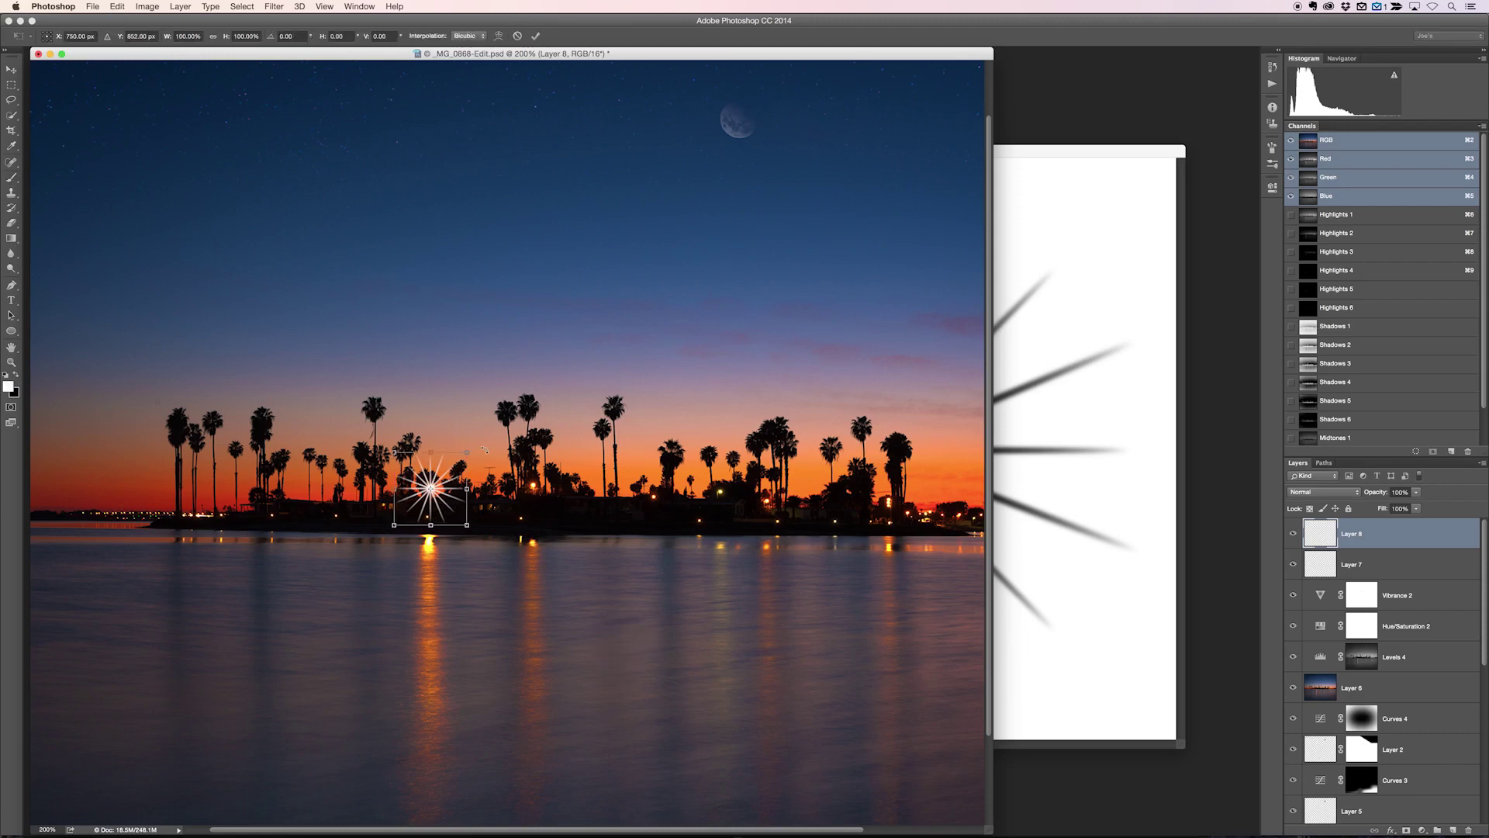
left_click_drag(466, 451, 452, 462)
key("super+z")
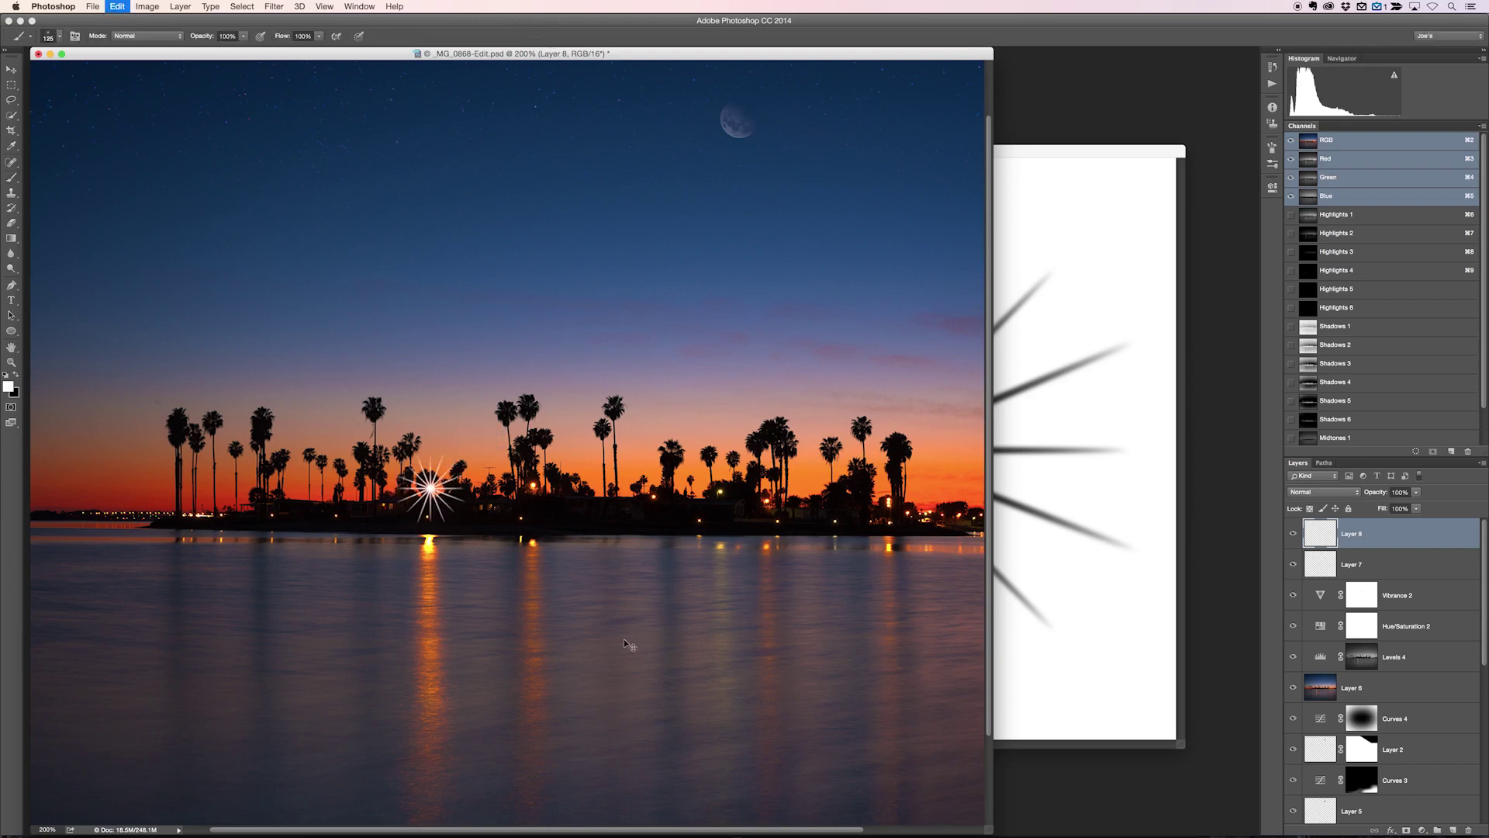
left_click_drag(466, 452, 454, 463)
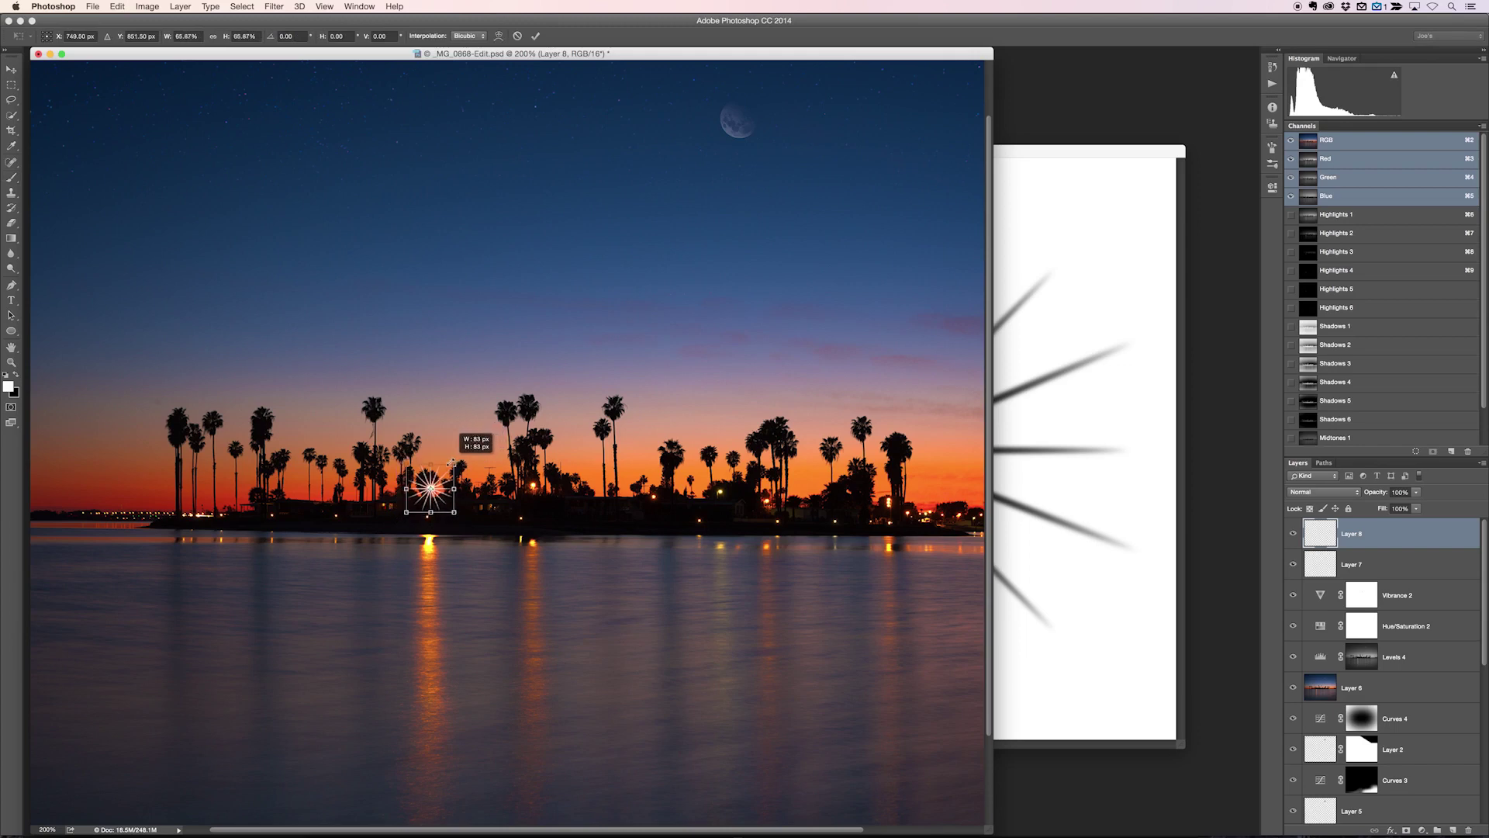
key("Return")
key("b")
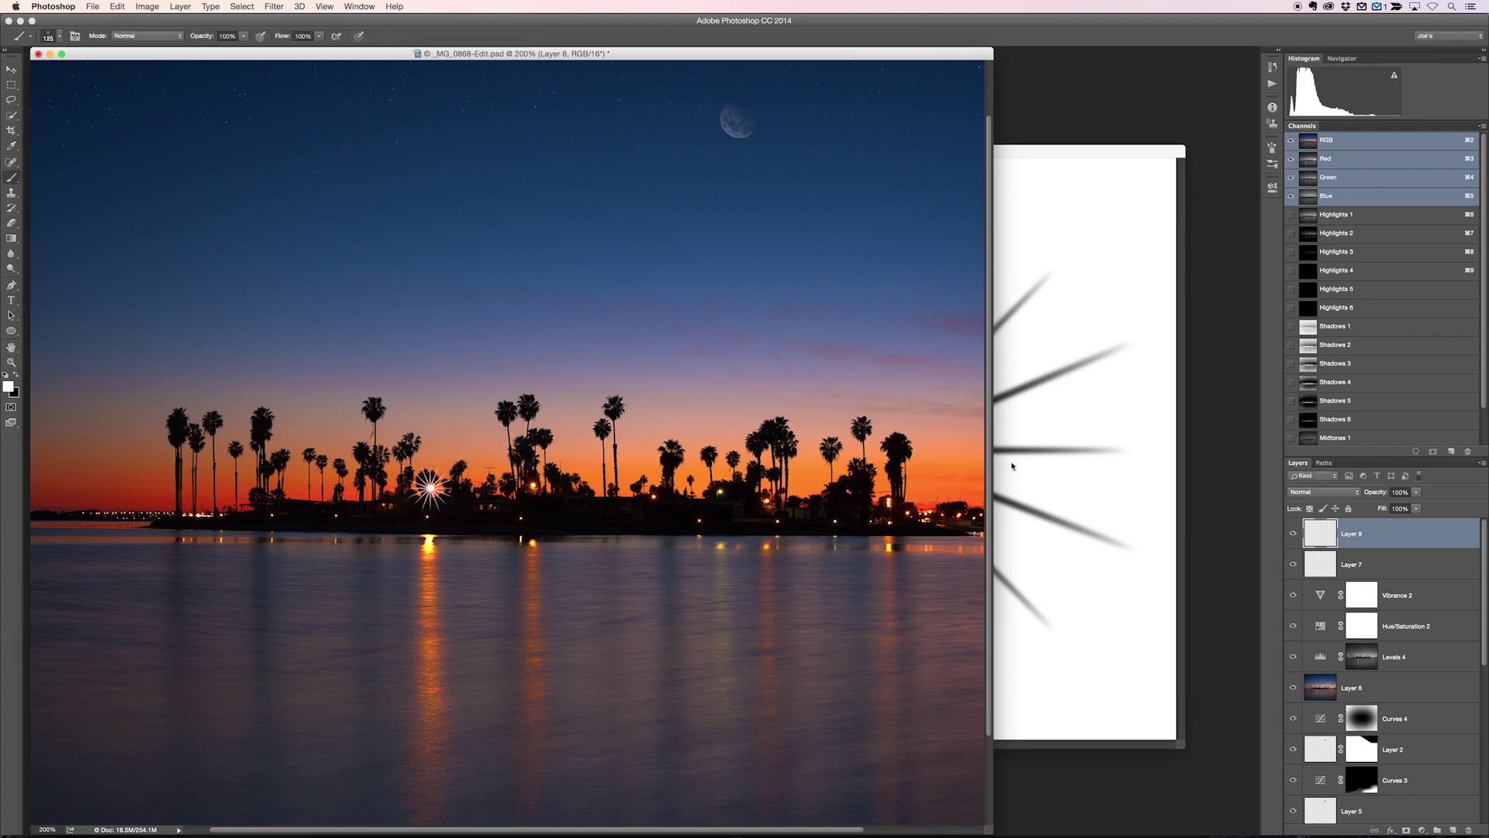
left_click(1422, 829)
Add a Hue/Saturation adjustment clipped to Layer 8, then switch to full-screen mode
left_click(1429, 715)
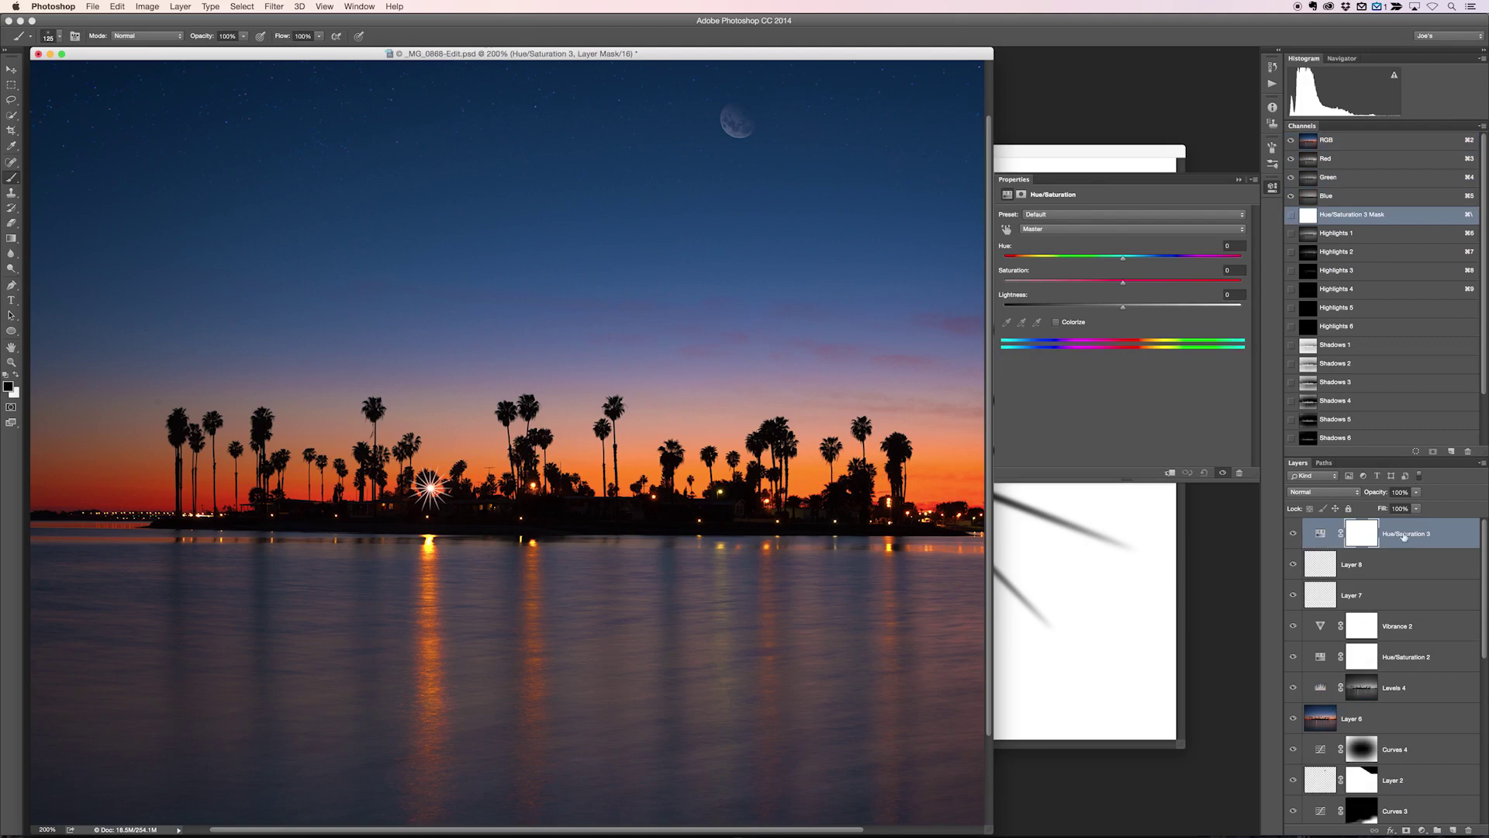
left_click_drag(1405, 551, 1405, 545)
left_click(1404, 545, "alt")
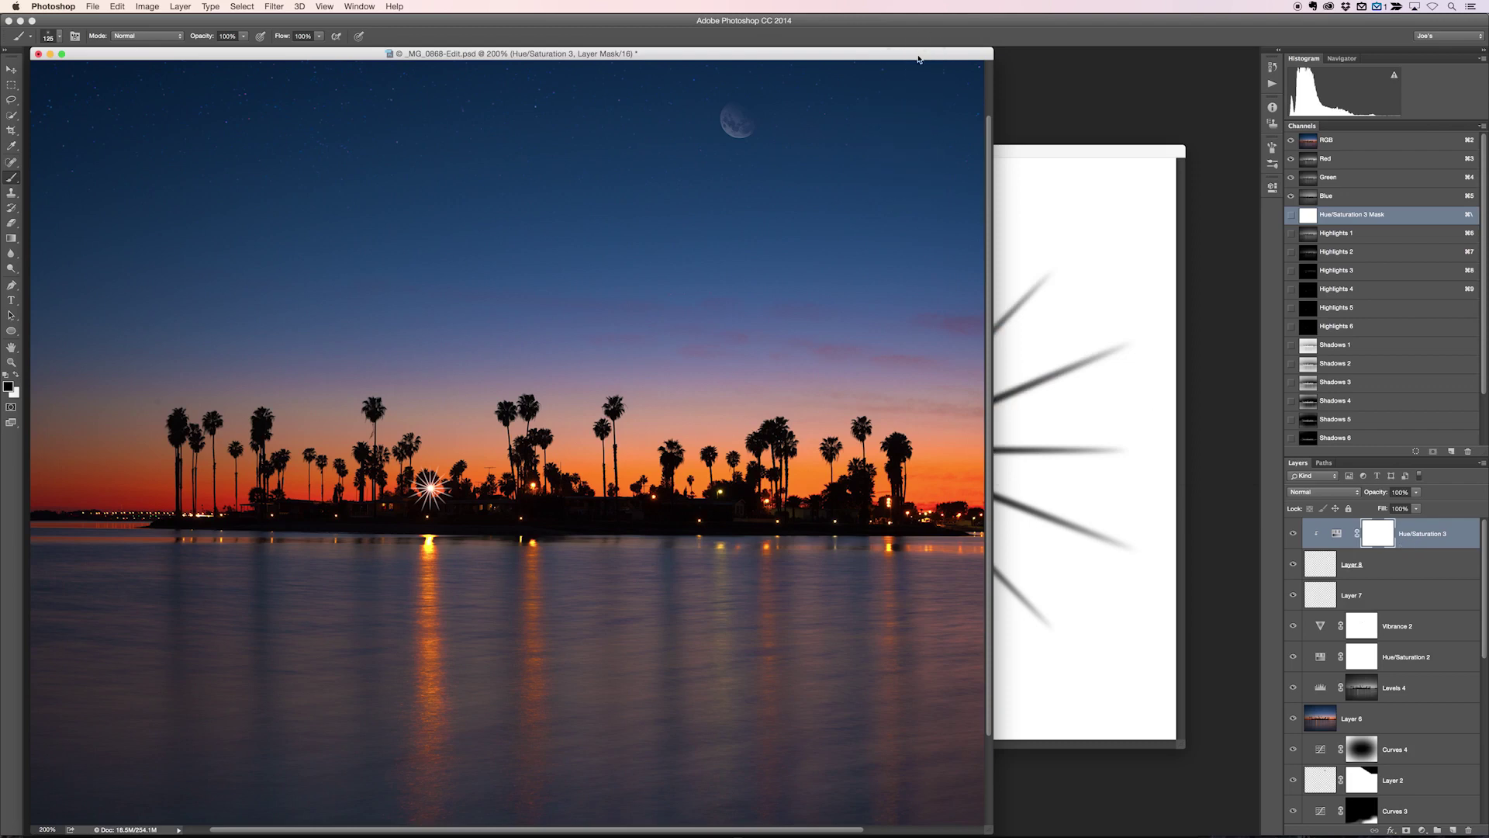
key("f")
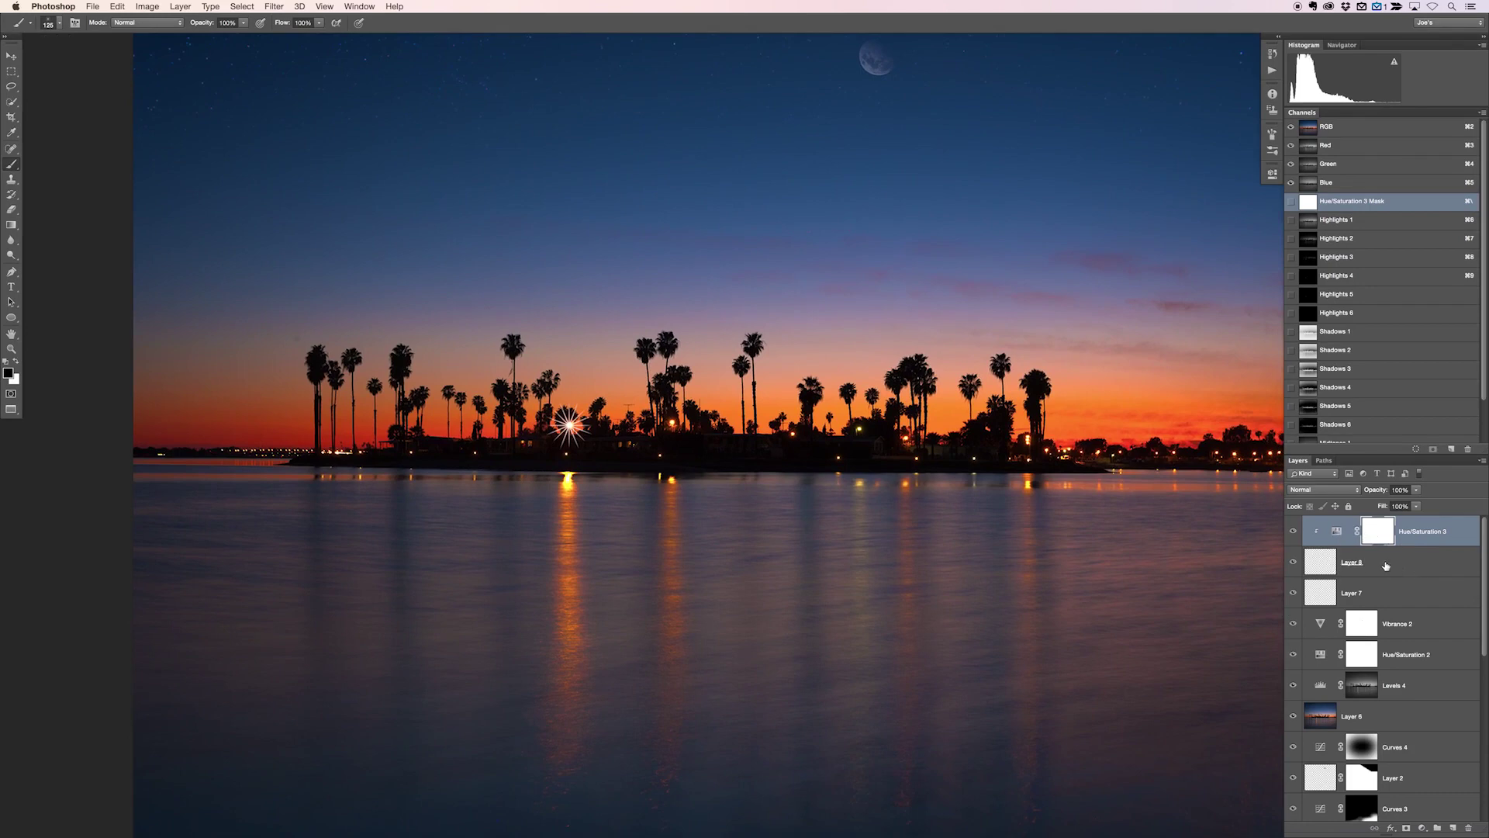
Set Layer 8's blend mode to Linear Dodge (Add)
left_click(1386, 565)
left_click(1336, 495)
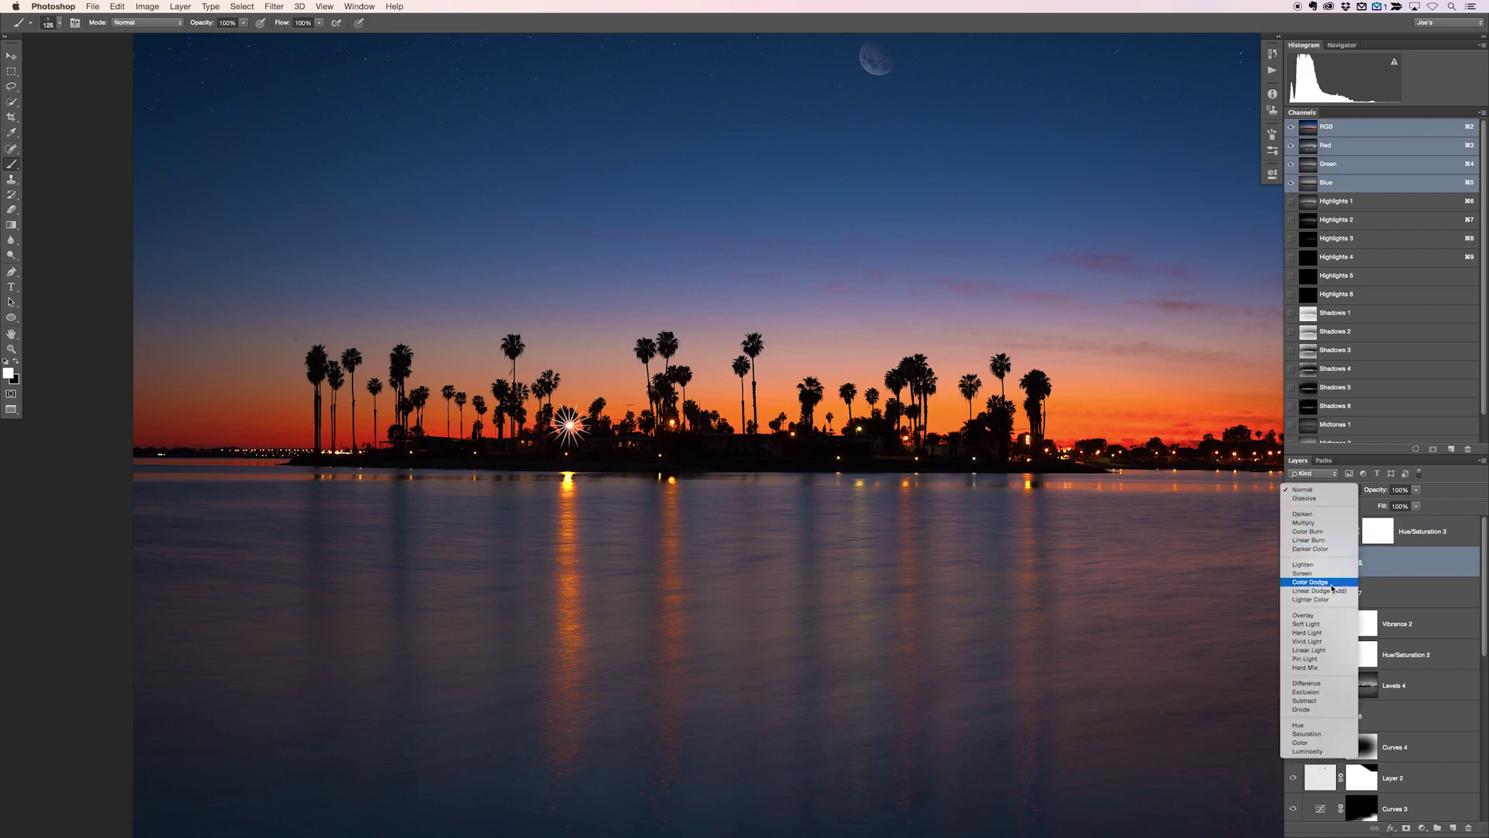
left_click(1333, 592)
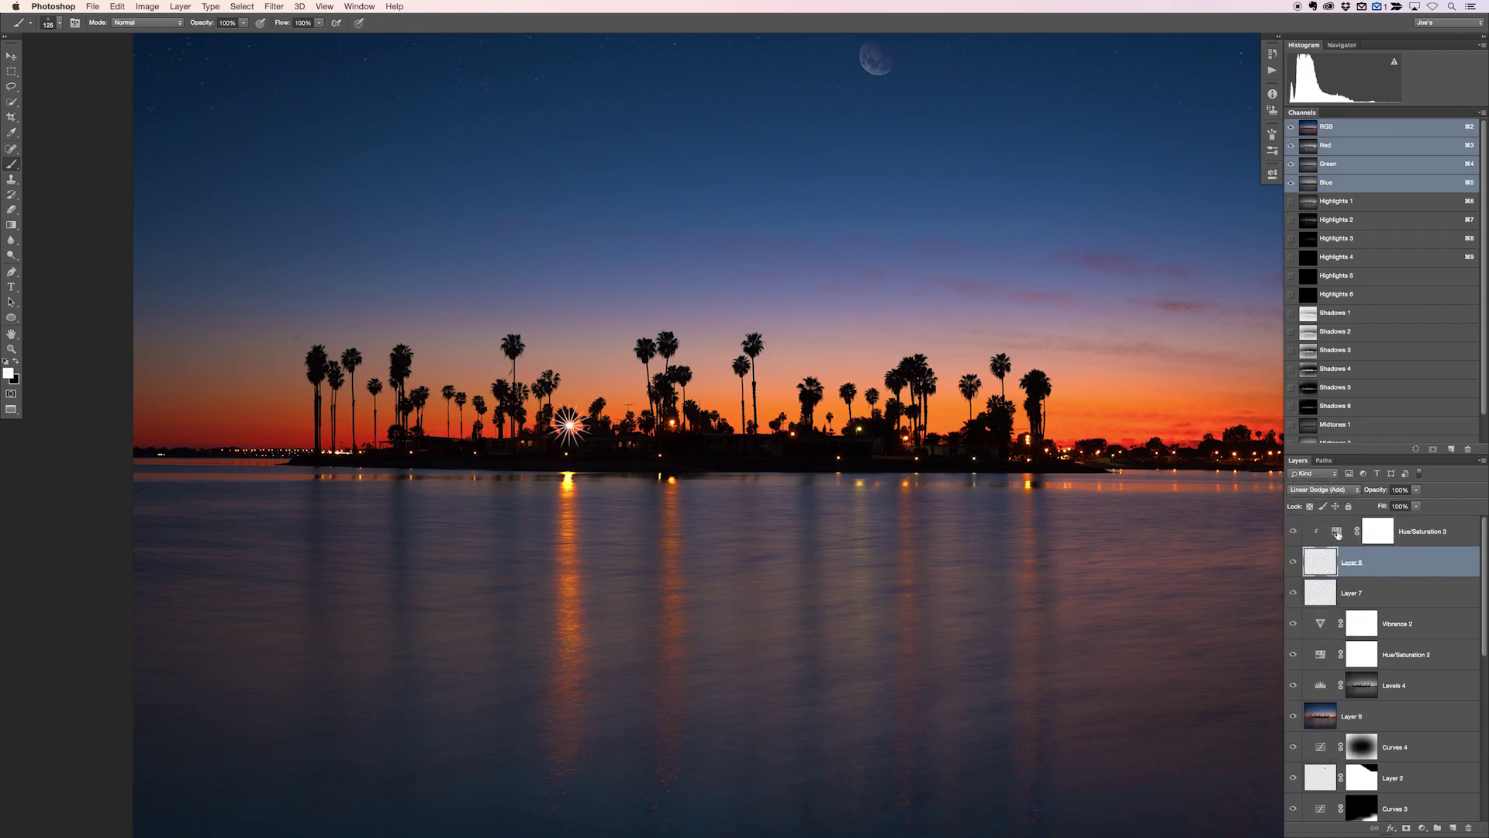
Colorize the Hue/Saturation 3 adjustment with Hue 27, Saturation 25 and Lightness -57
left_click(1338, 535)
double_click(1338, 534)
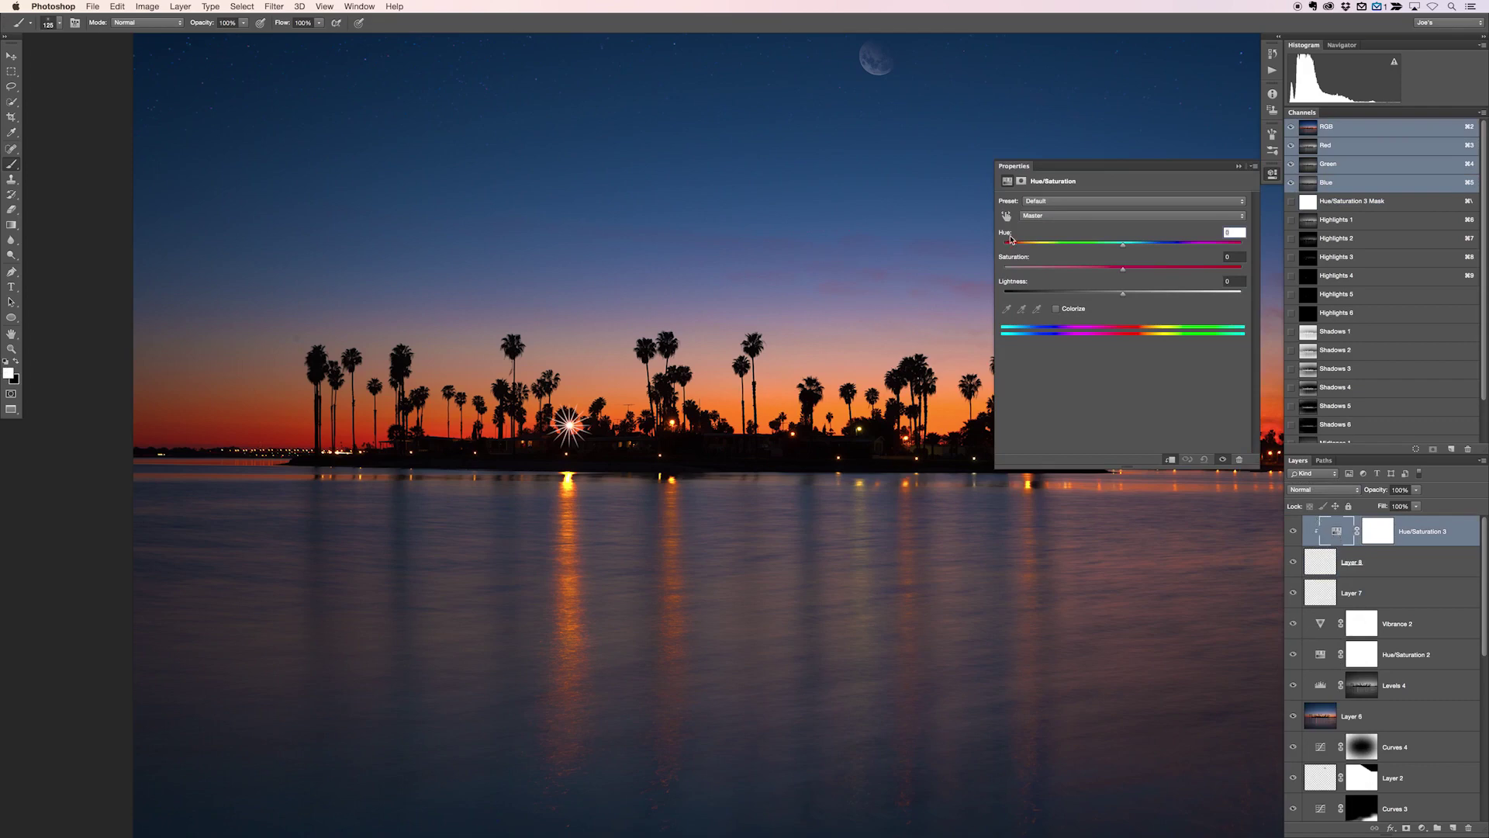
left_click(1056, 309)
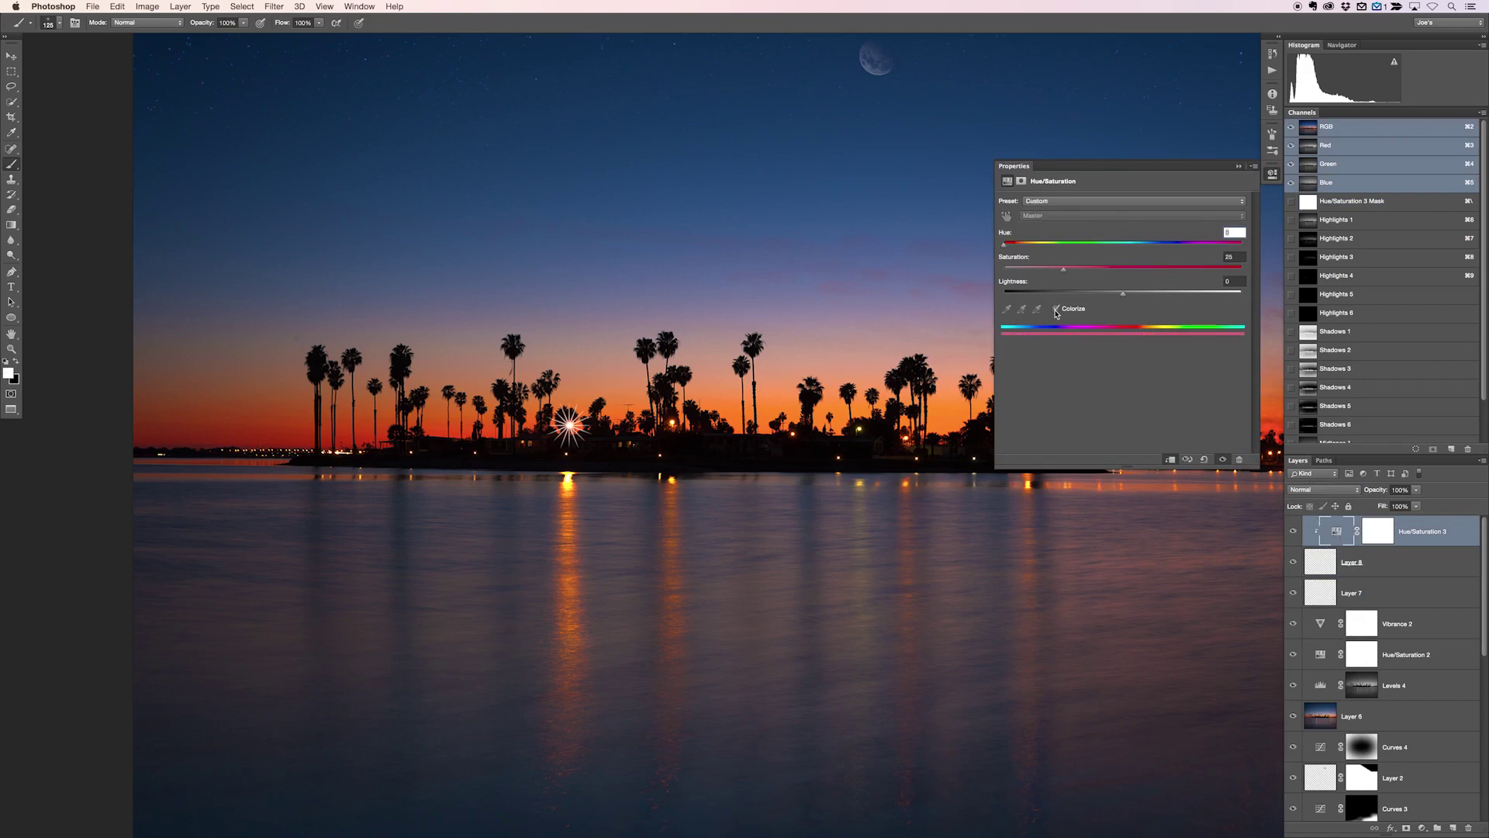
left_click_drag(1007, 245, 1021, 248)
key("Up")
left_click_drag(1124, 296, 1065, 298)
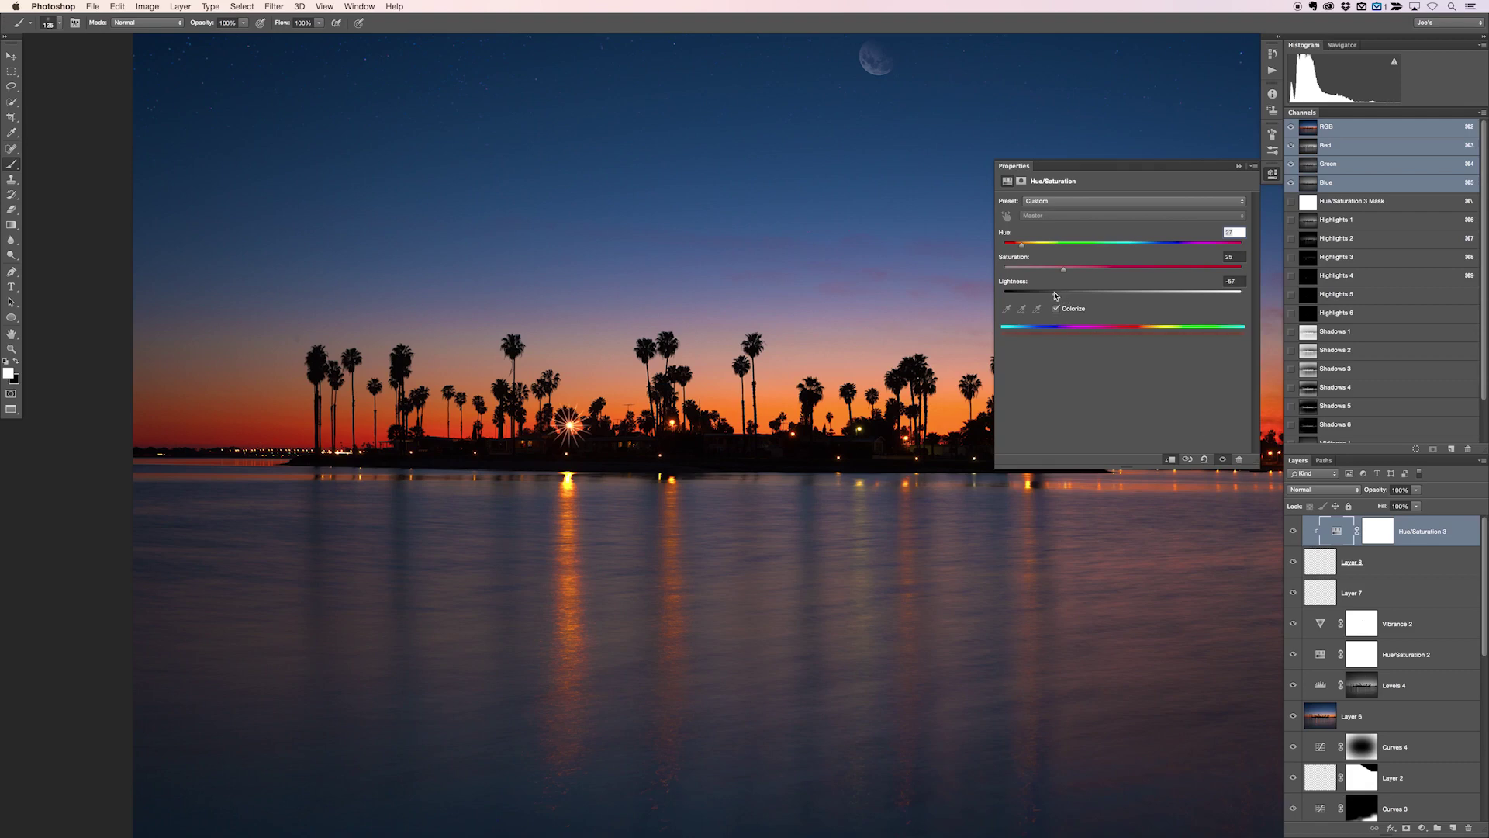
left_click(1056, 310)
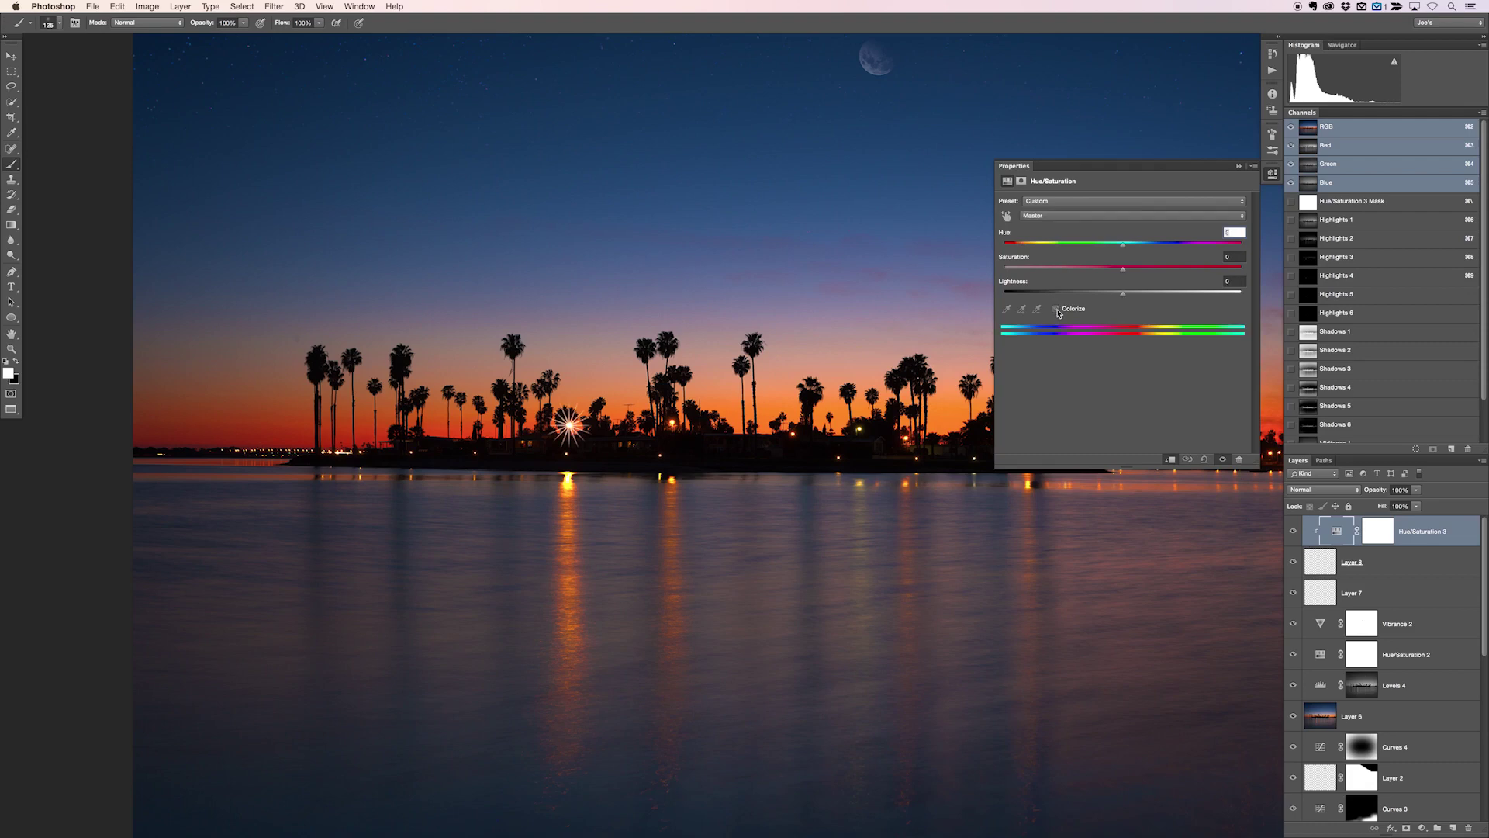
left_click(1057, 310)
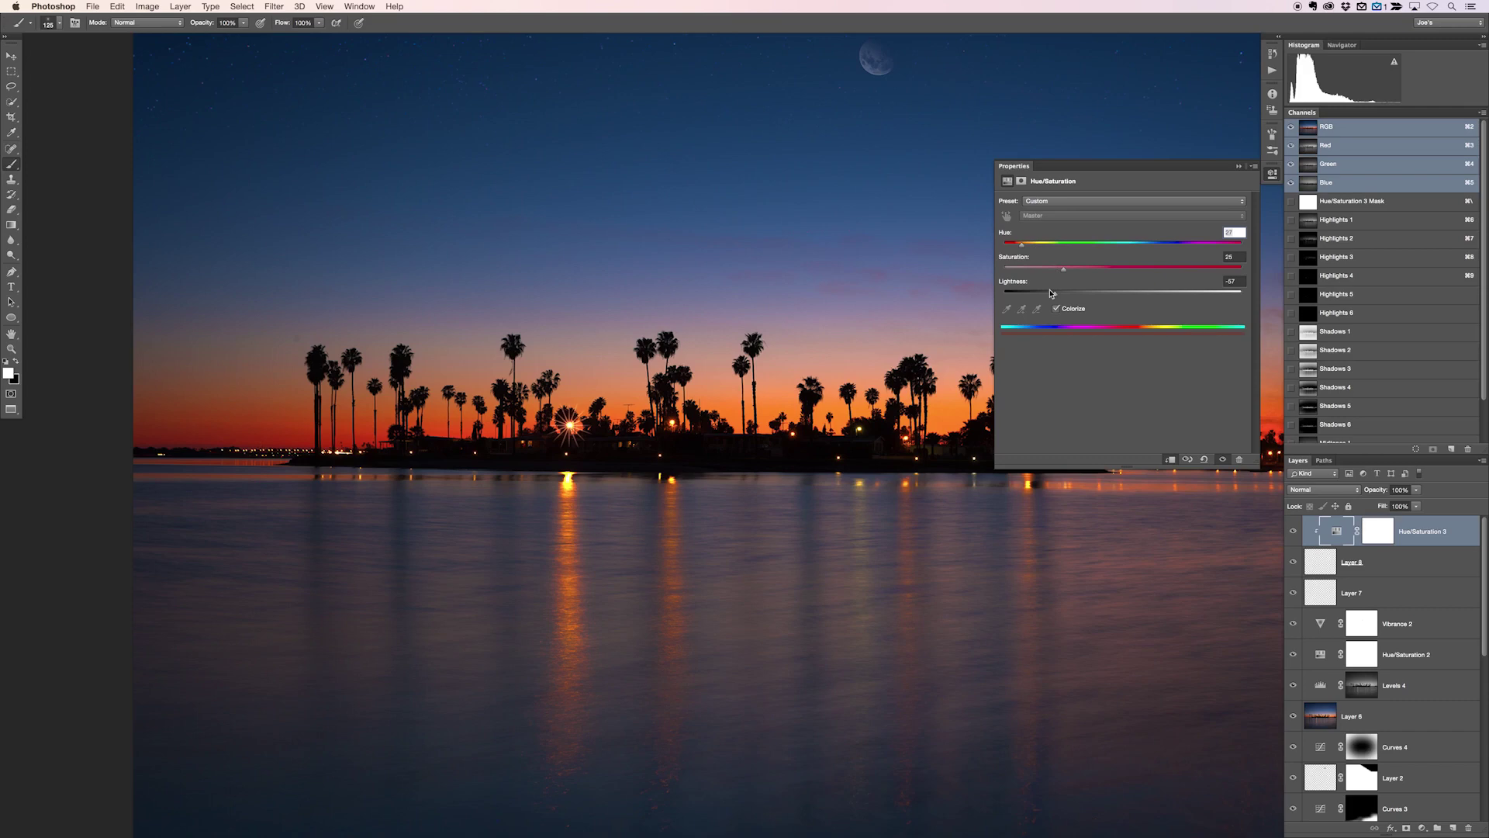
left_click(1404, 562)
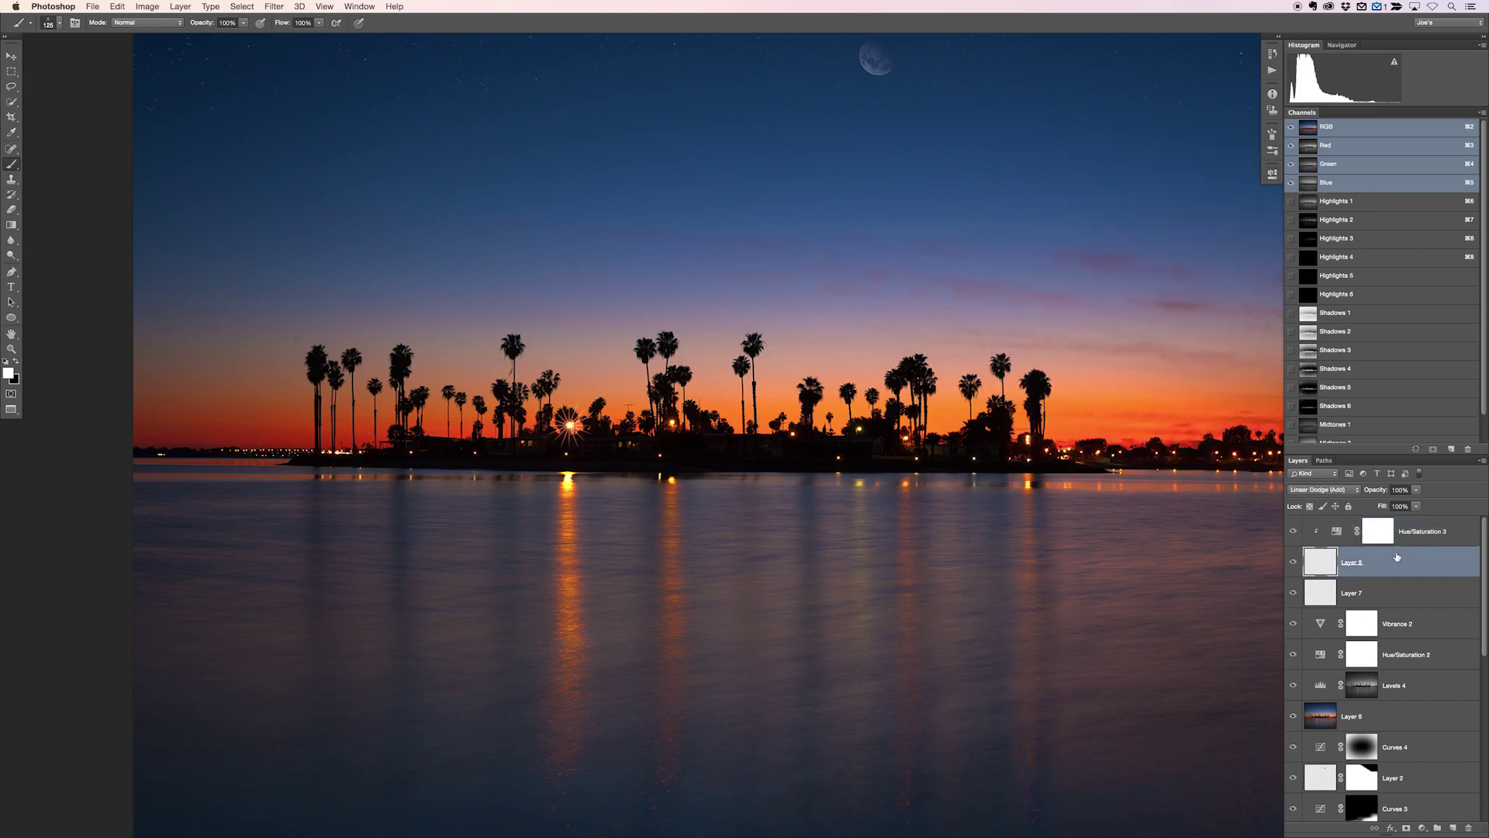
Soften the Layer 8 starburst with a 0.9-pixel Gaussian Blur, then select it with its adjustment
key("v")
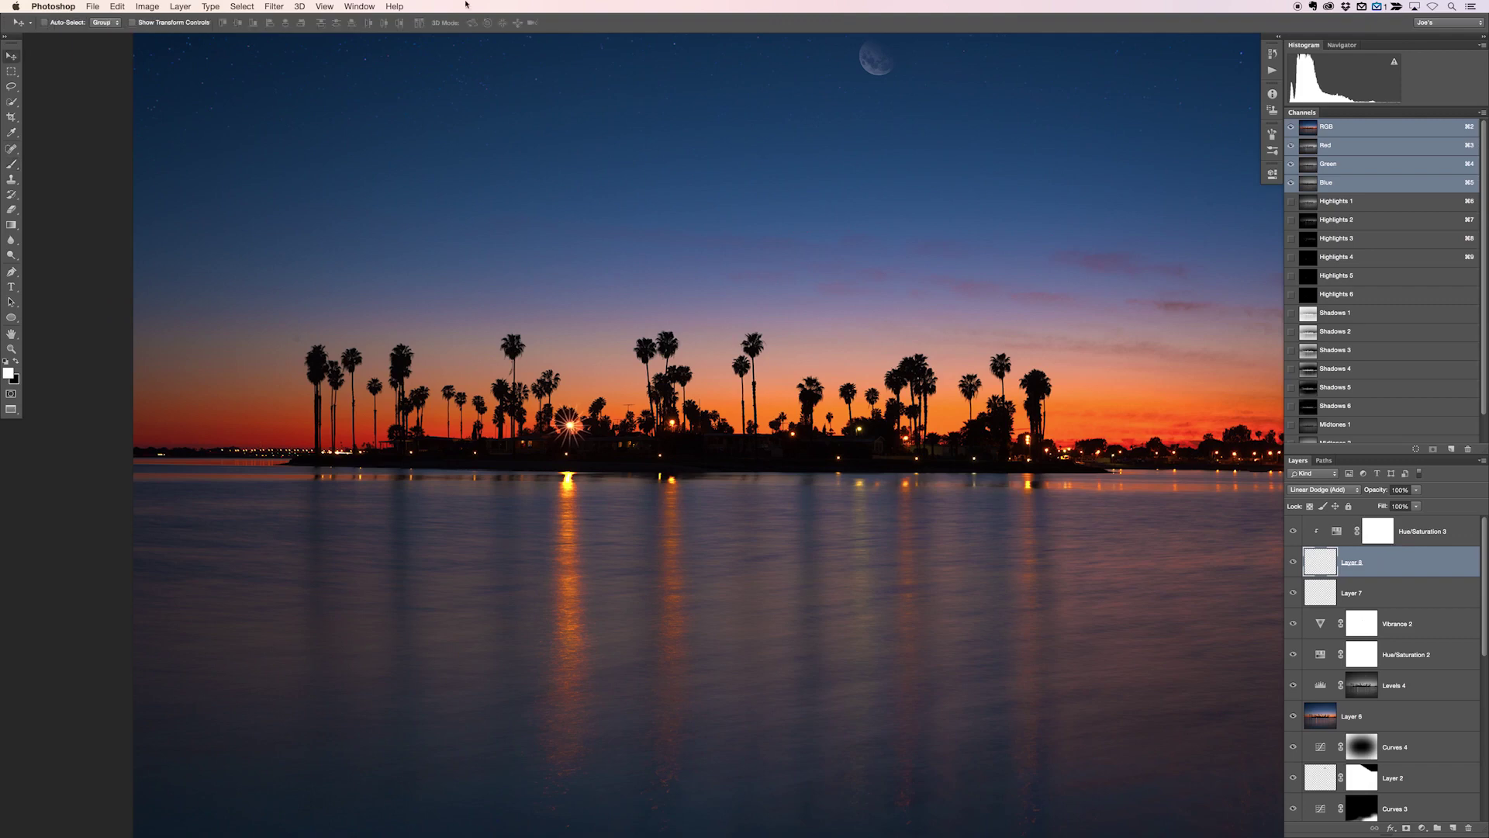
left_click(281, 7)
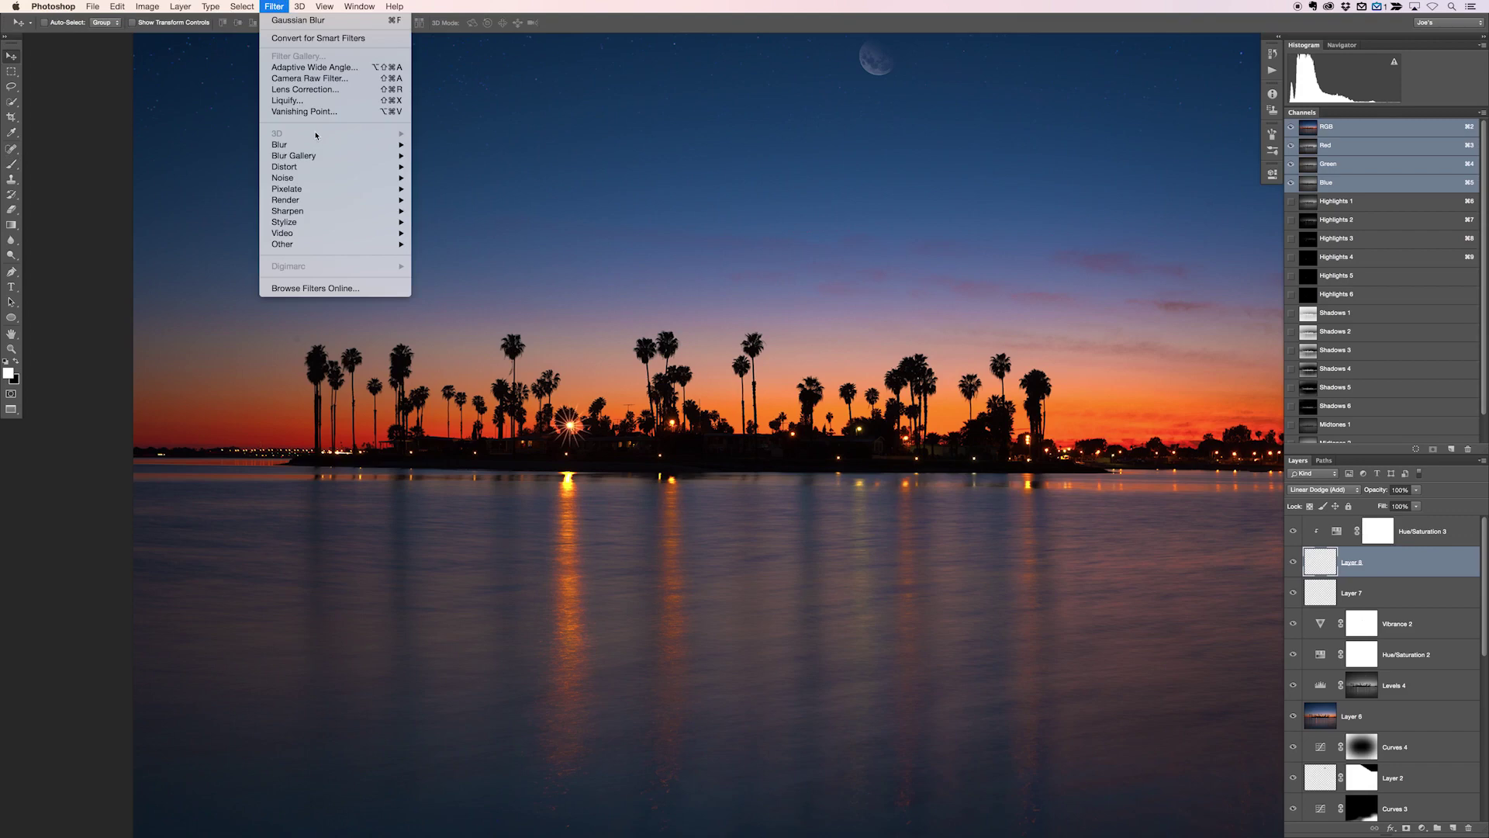
left_click(462, 194)
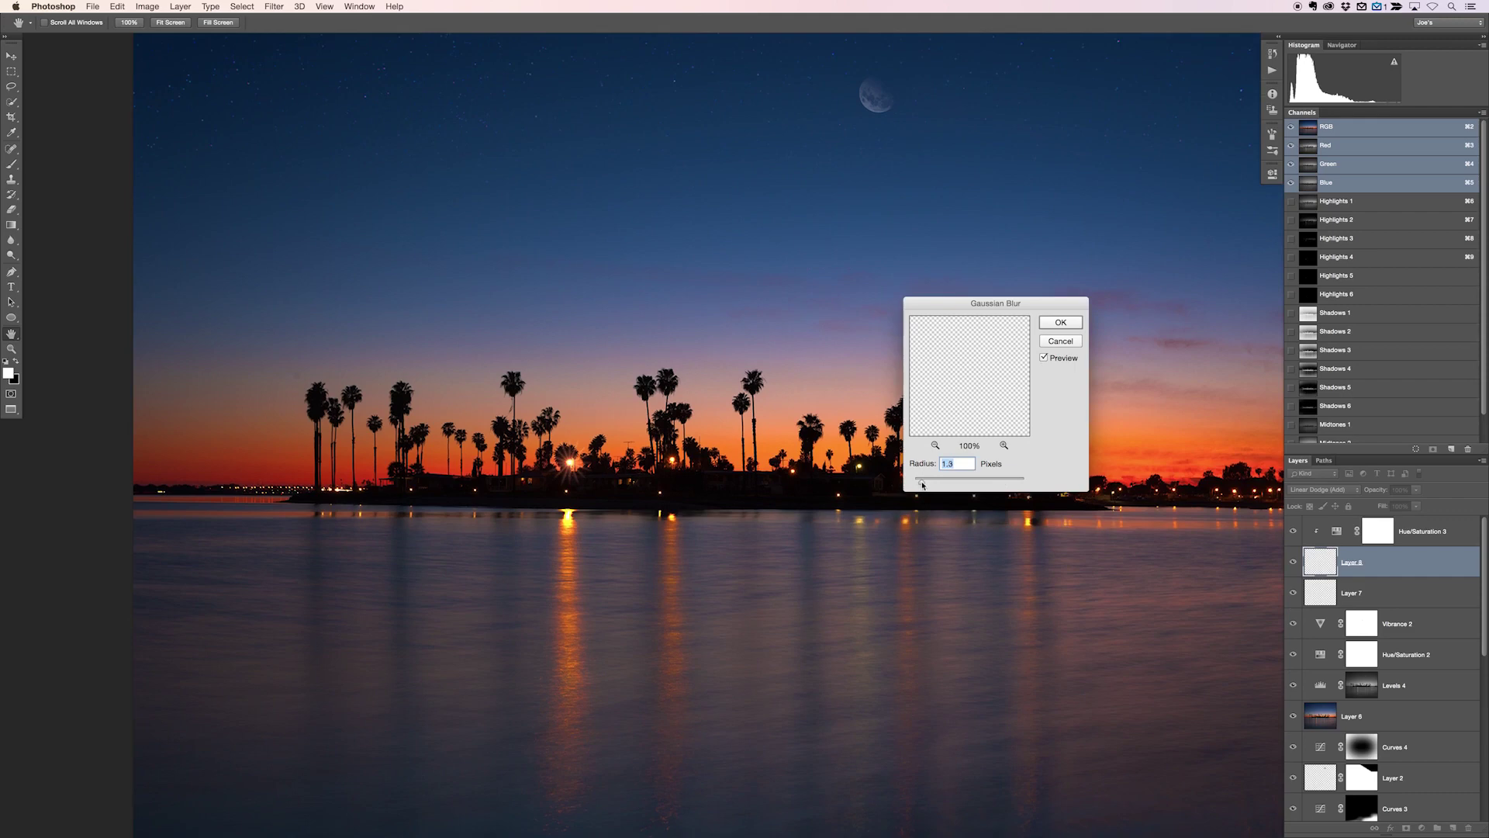
left_click_drag(920, 484, 919, 483)
left_click(1061, 323)
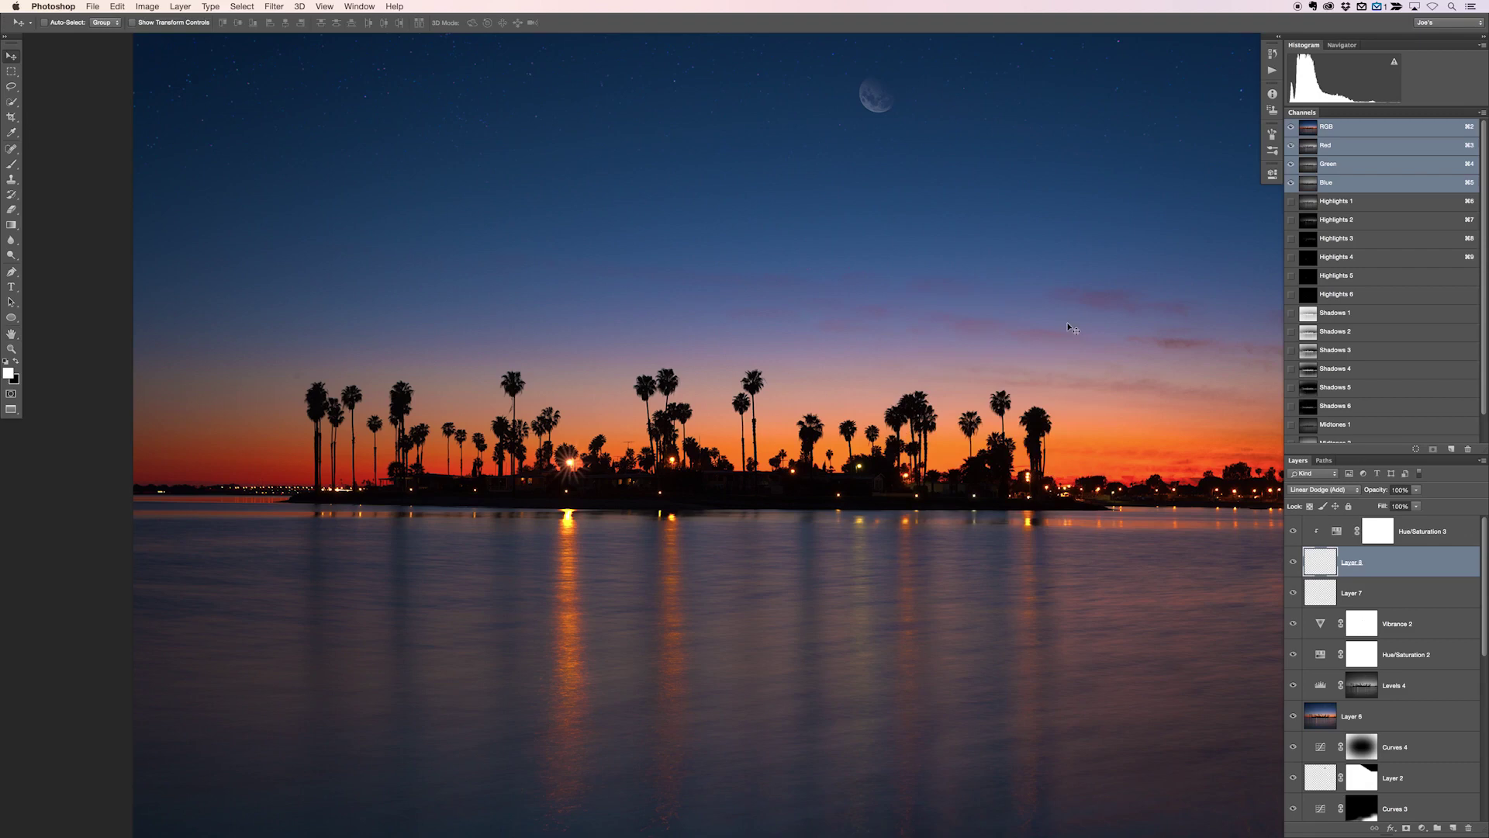
left_click(1446, 534, "shift")
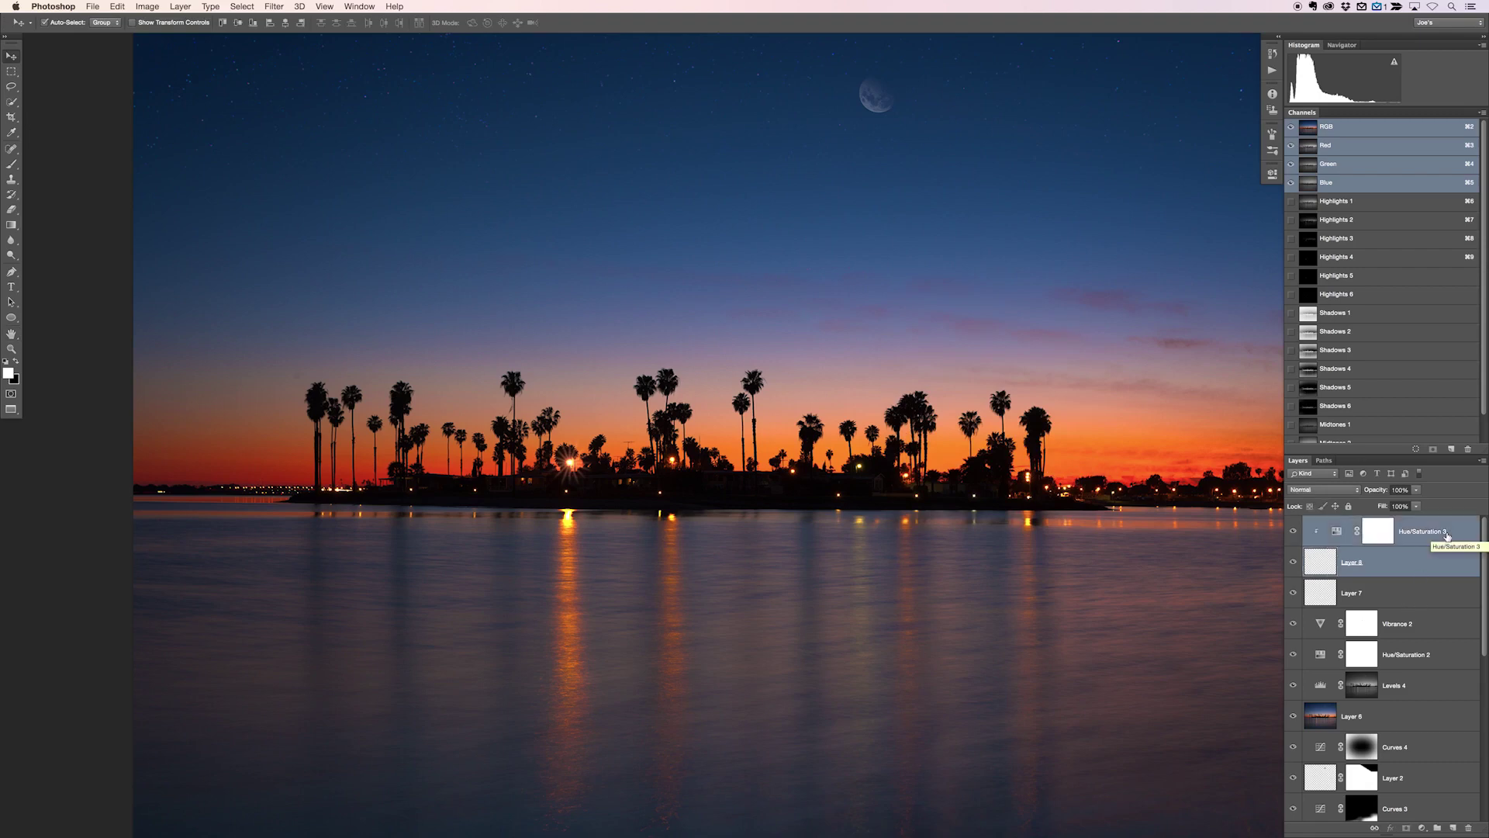
Group the starburst with Hue/Saturation 3 and duplicate it onto two lights, rotating one copy about 17°
key("super+g")
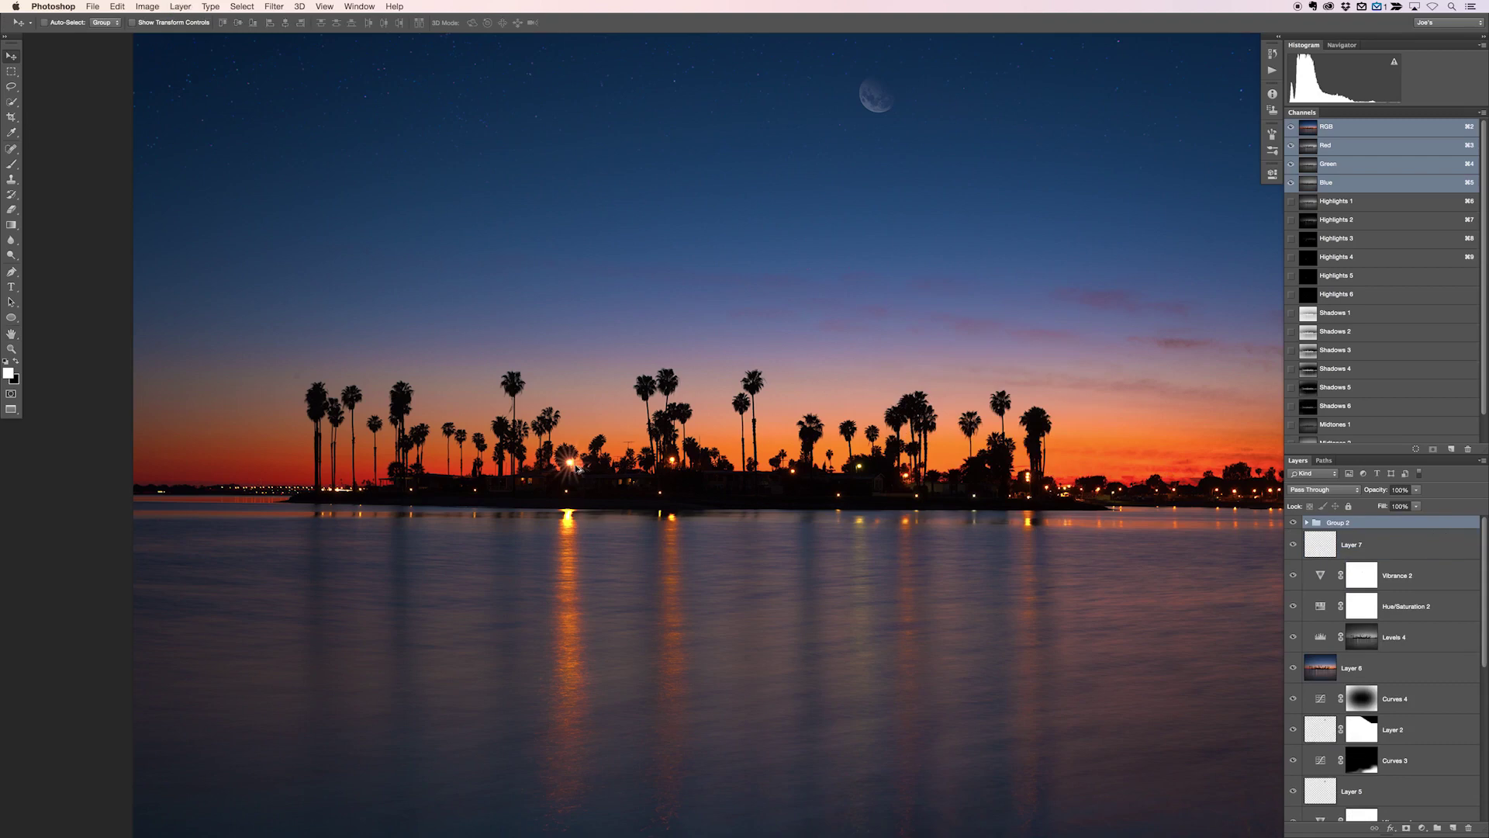
left_click_drag(632, 470, 711, 436)
key("super+t")
key("Return")
left_click_drag(683, 471, 909, 480)
Set the third starburst's Hue/Saturation Lightness to -56
left_click(1307, 523)
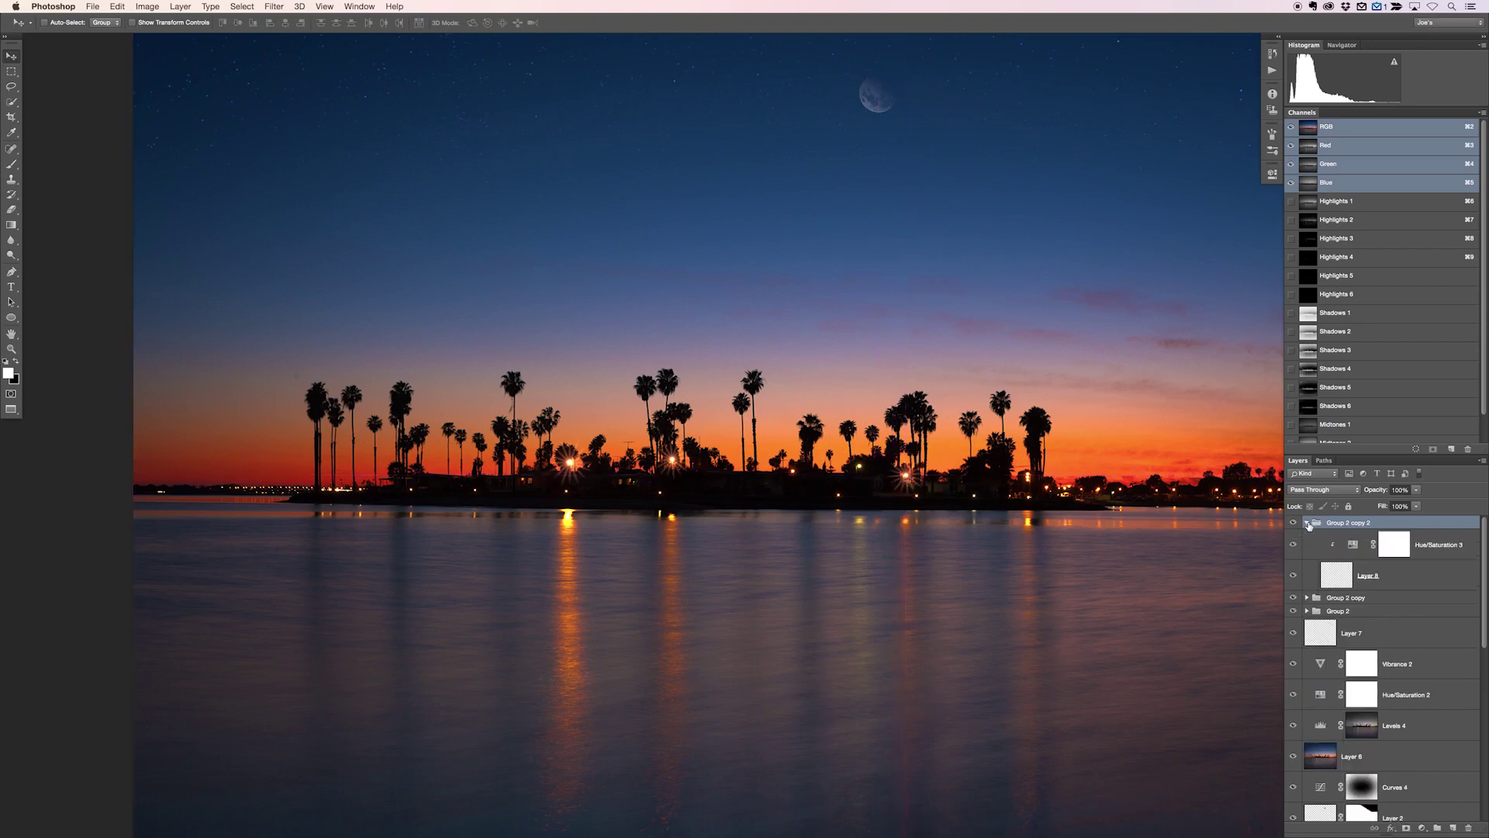
double_click(1350, 546)
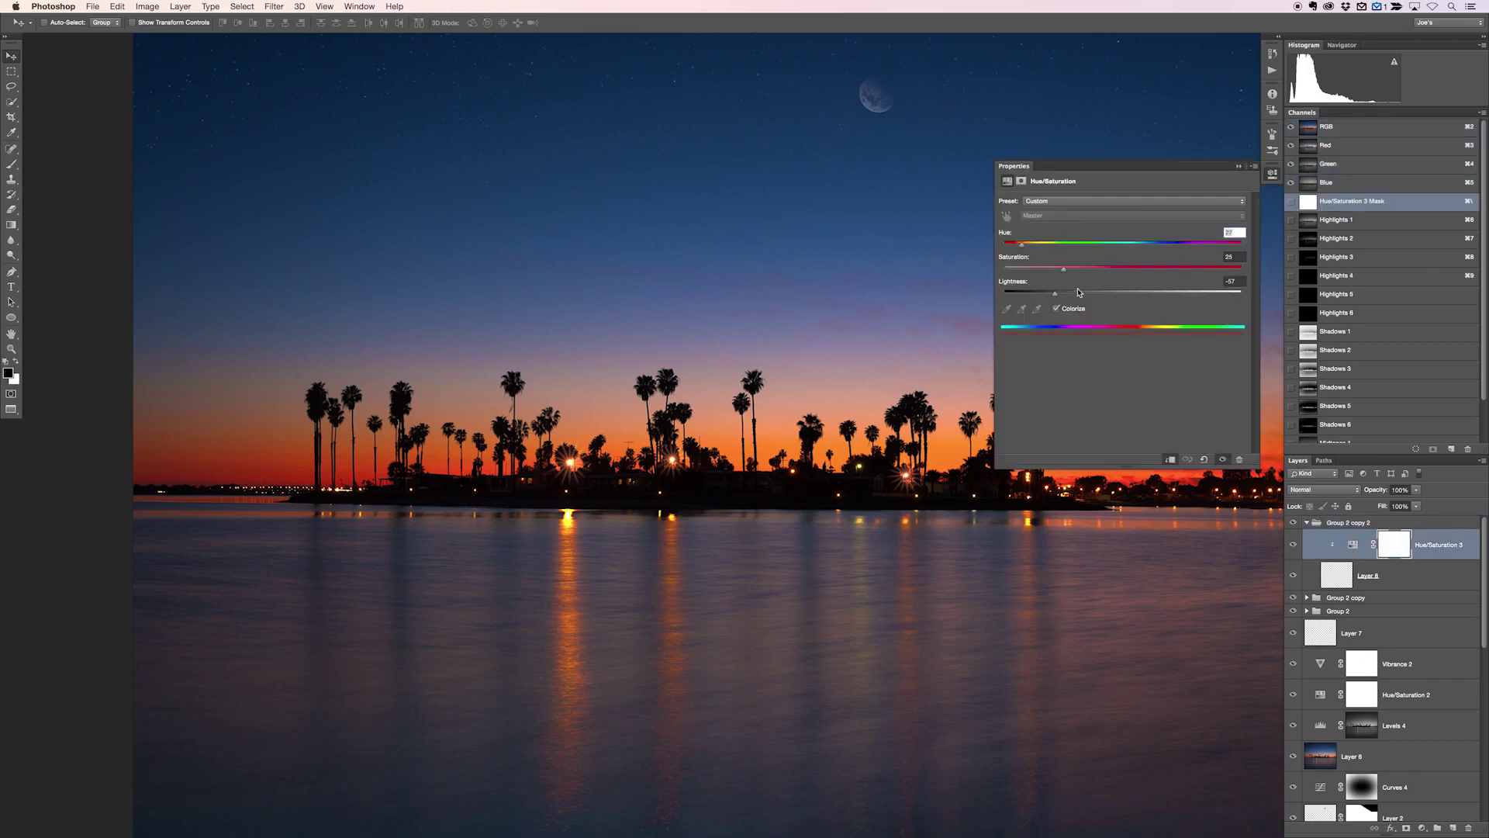
mouse_move(1055, 294)
left_mouse_down()
mouse_move(1084, 295)
mouse_move(1033, 297)
mouse_move(1128, 299)
mouse_move(1096, 299)
mouse_move(1149, 273)
mouse_move(1212, 280)
mouse_move(1073, 296)
left_mouse_up()
Blur the third starburst's Layer 8 with a 1.2-pixel Gaussian Blur
left_click(1373, 575)
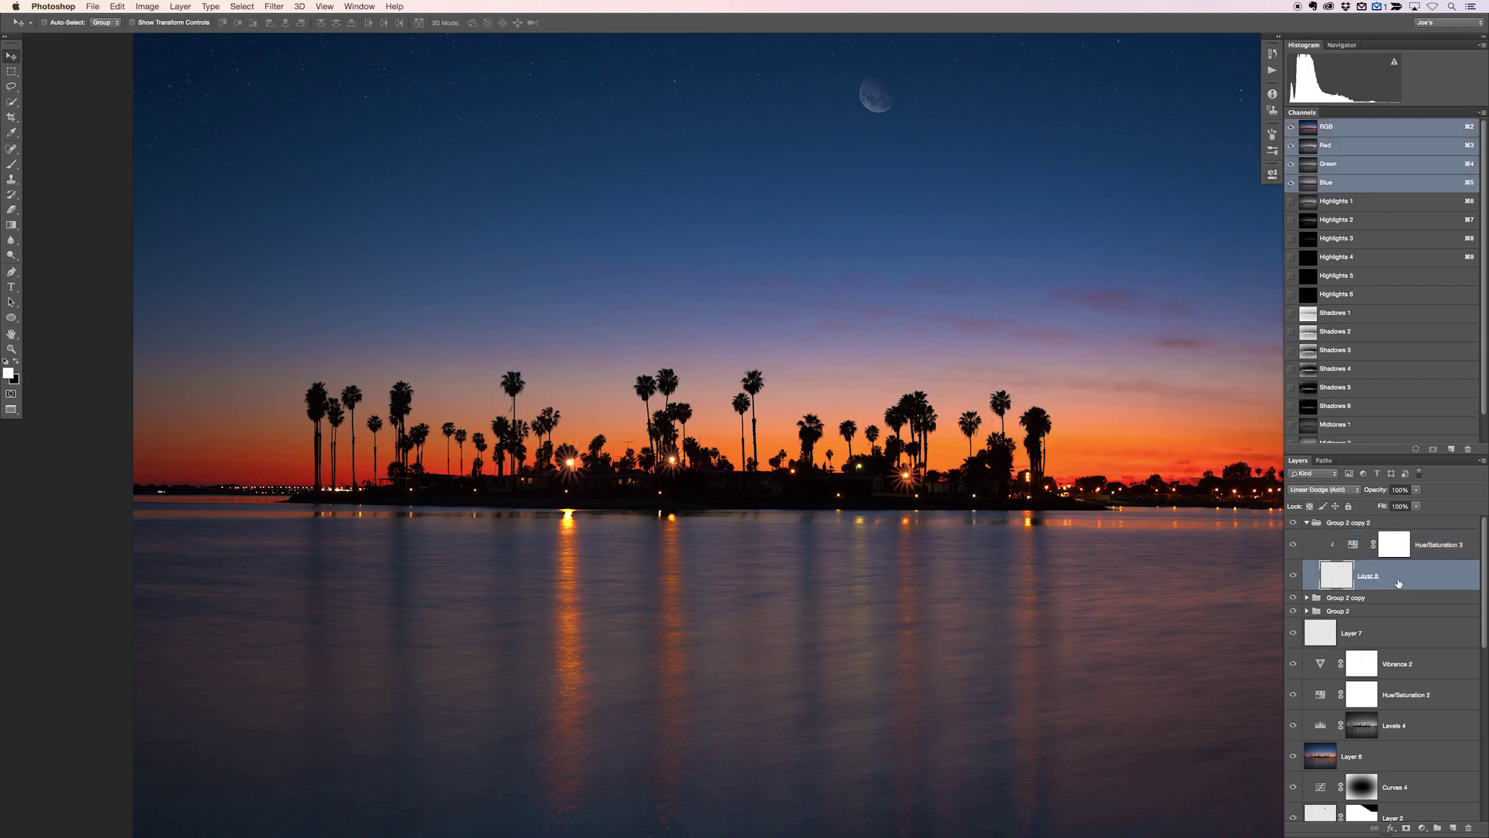
left_click(274, 7)
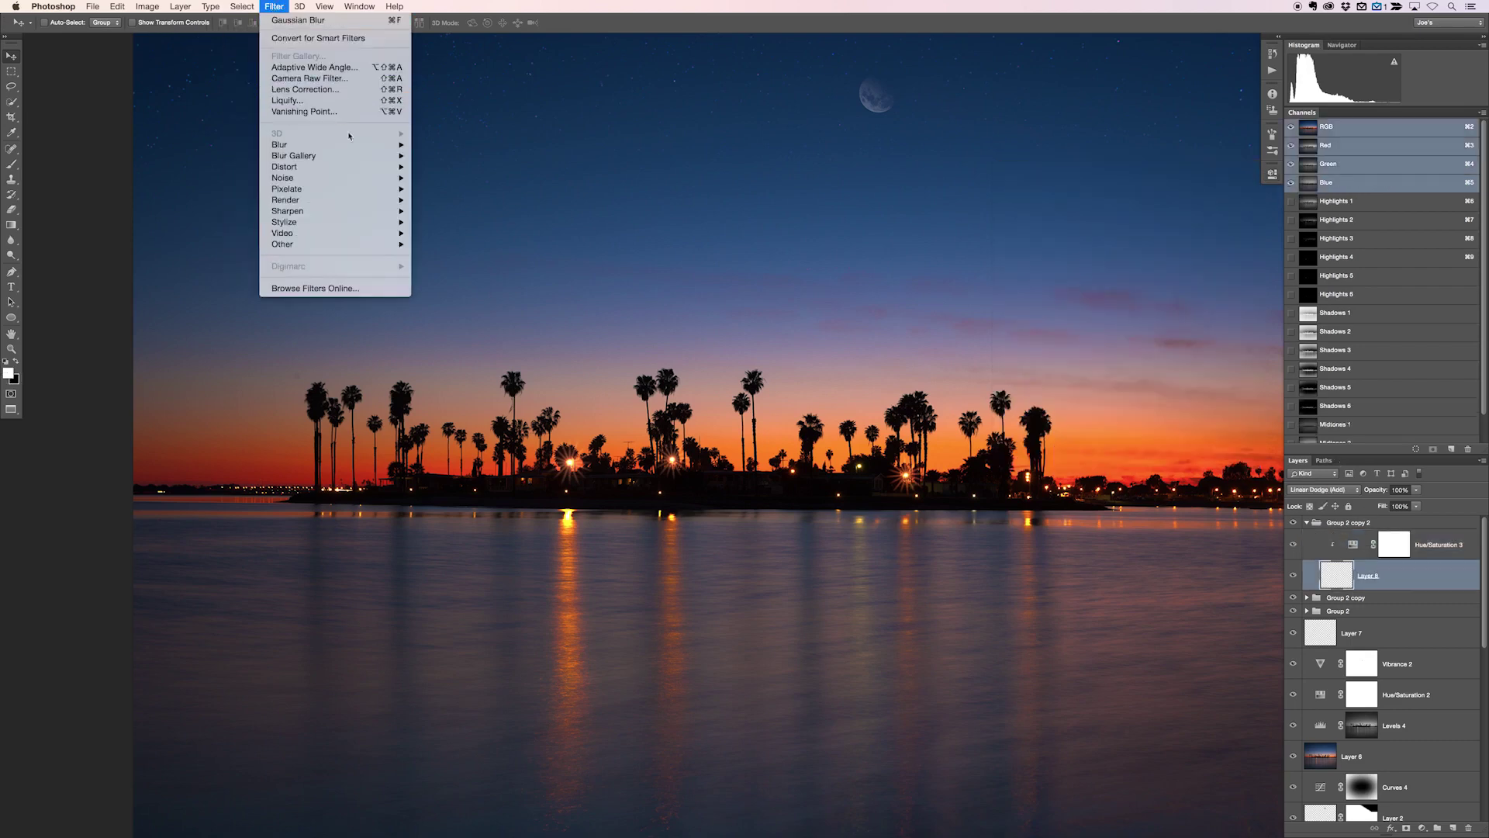
mouse_move(362, 147)
left_click(453, 188)
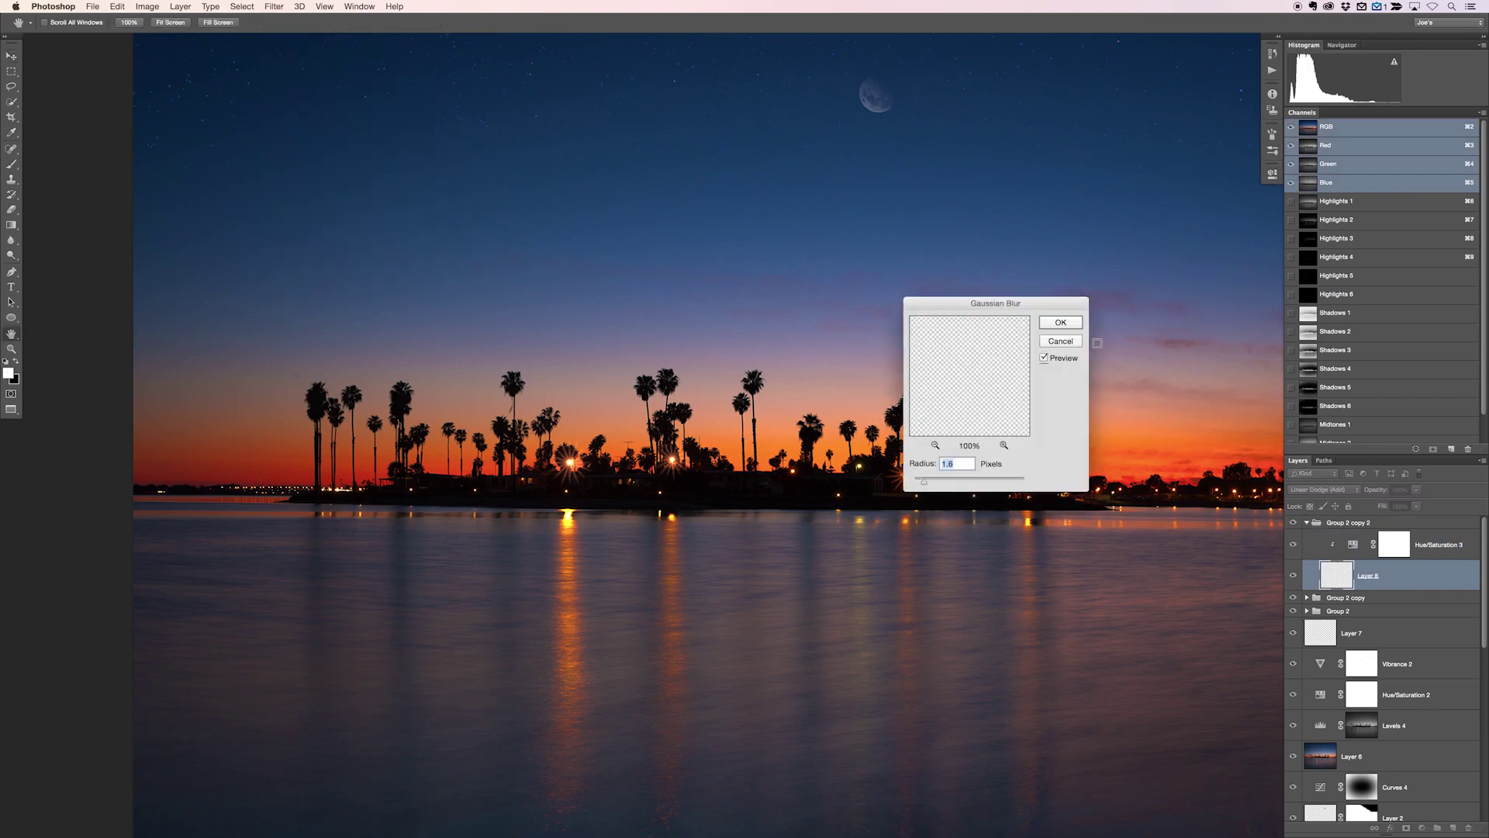
left_click(1060, 323)
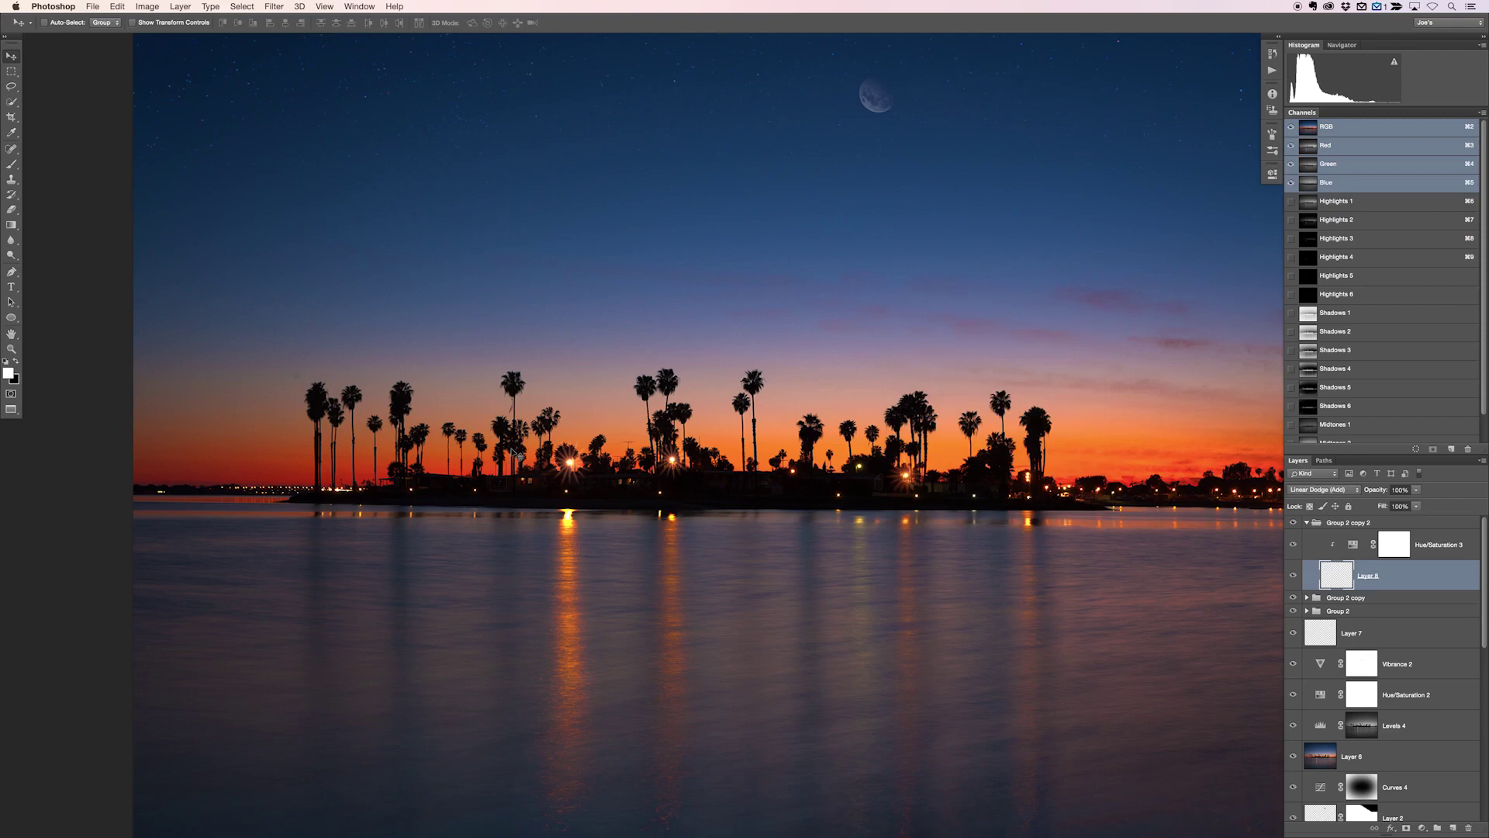